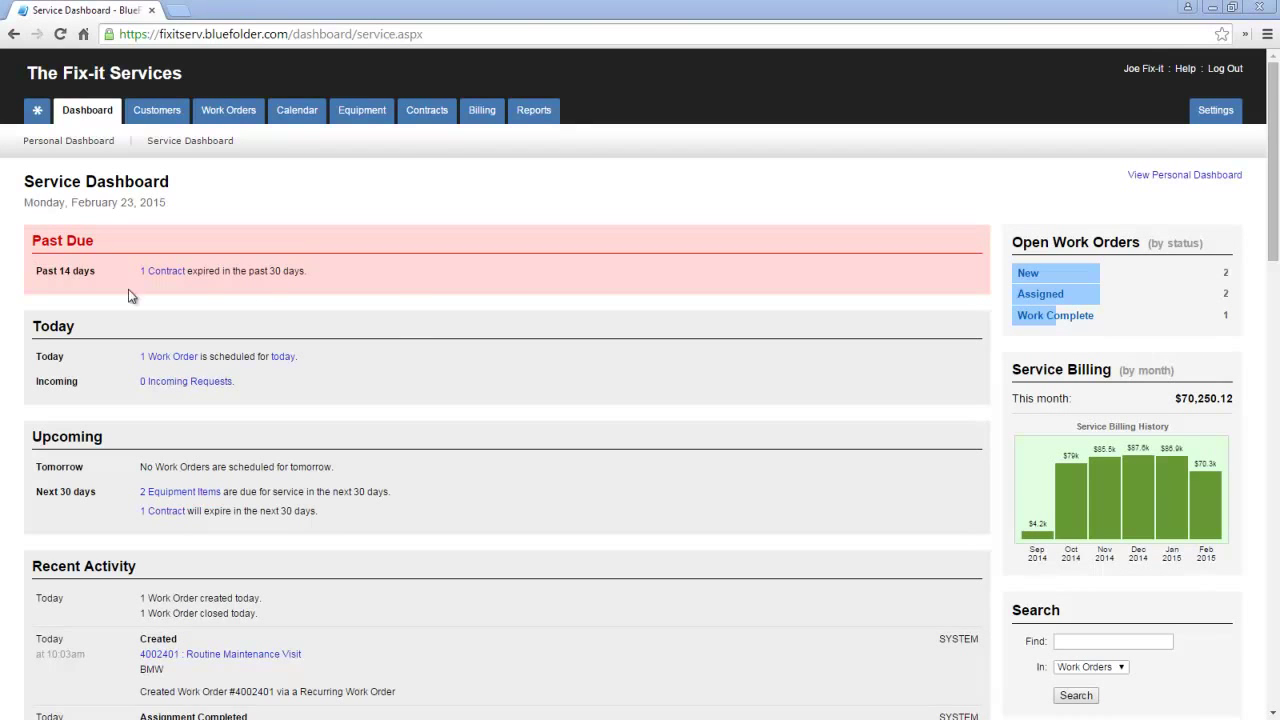
Step: Browse the contracts list, then open BMW's customer record and its Contracts tab
left_click(429, 117)
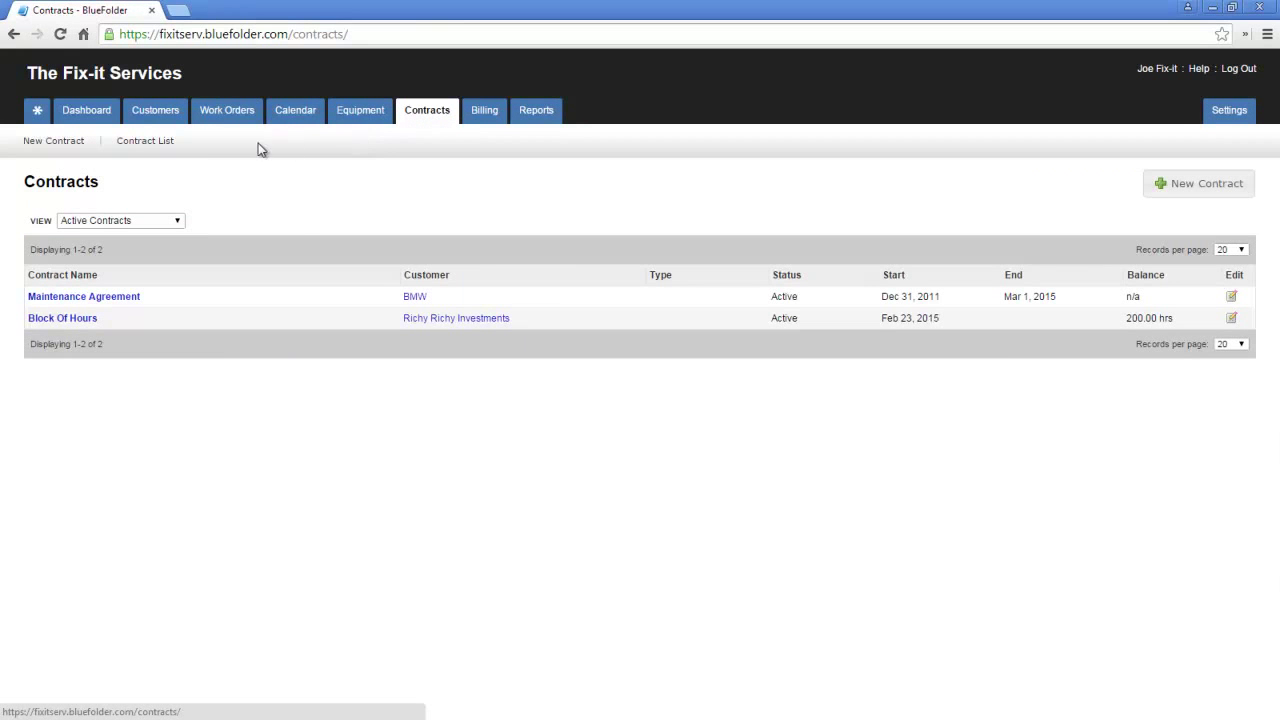
left_click(156, 112)
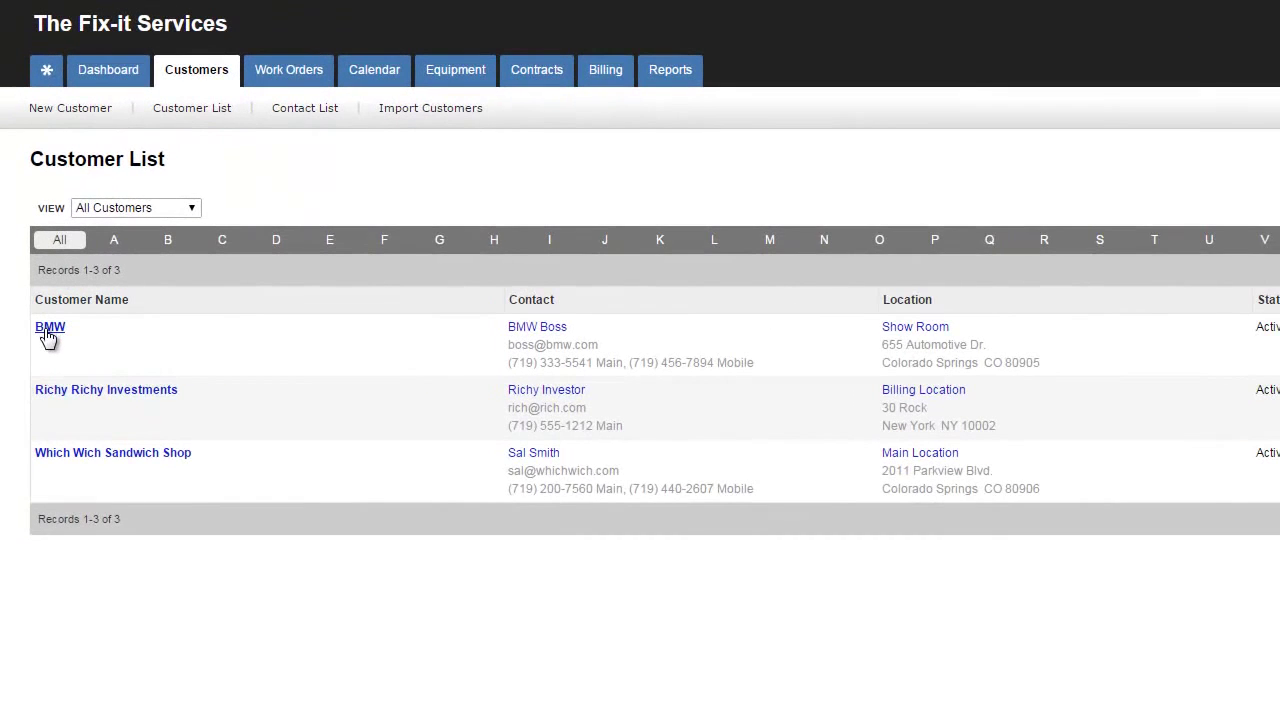
left_click(48, 327)
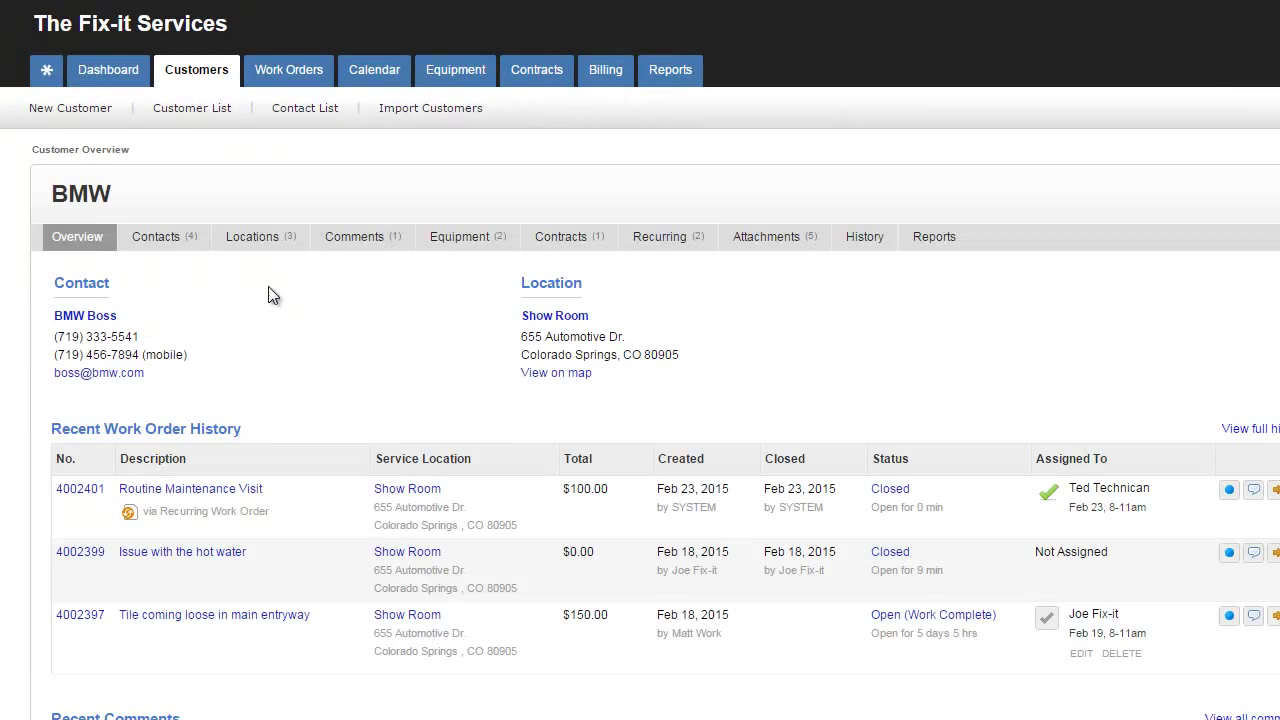
left_click(596, 239)
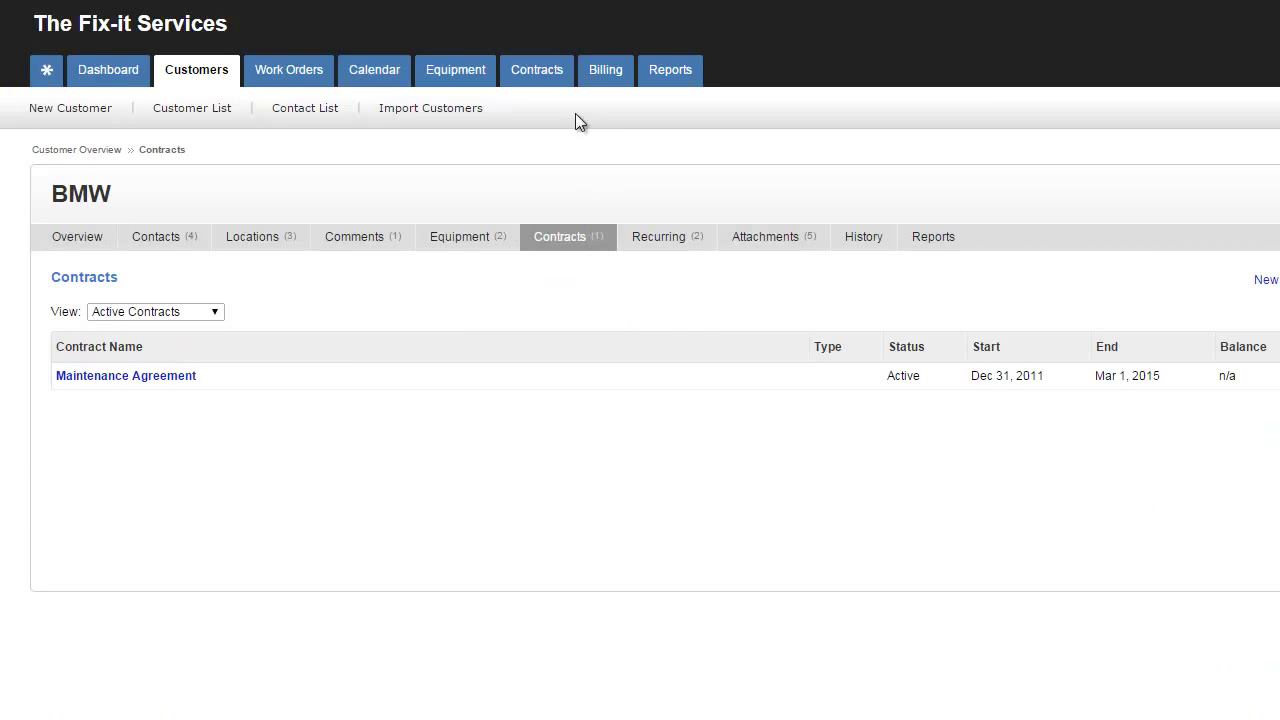
Step: Return to all contracts, keep the Active Contracts view filter, then go to the customer list
left_click(543, 66)
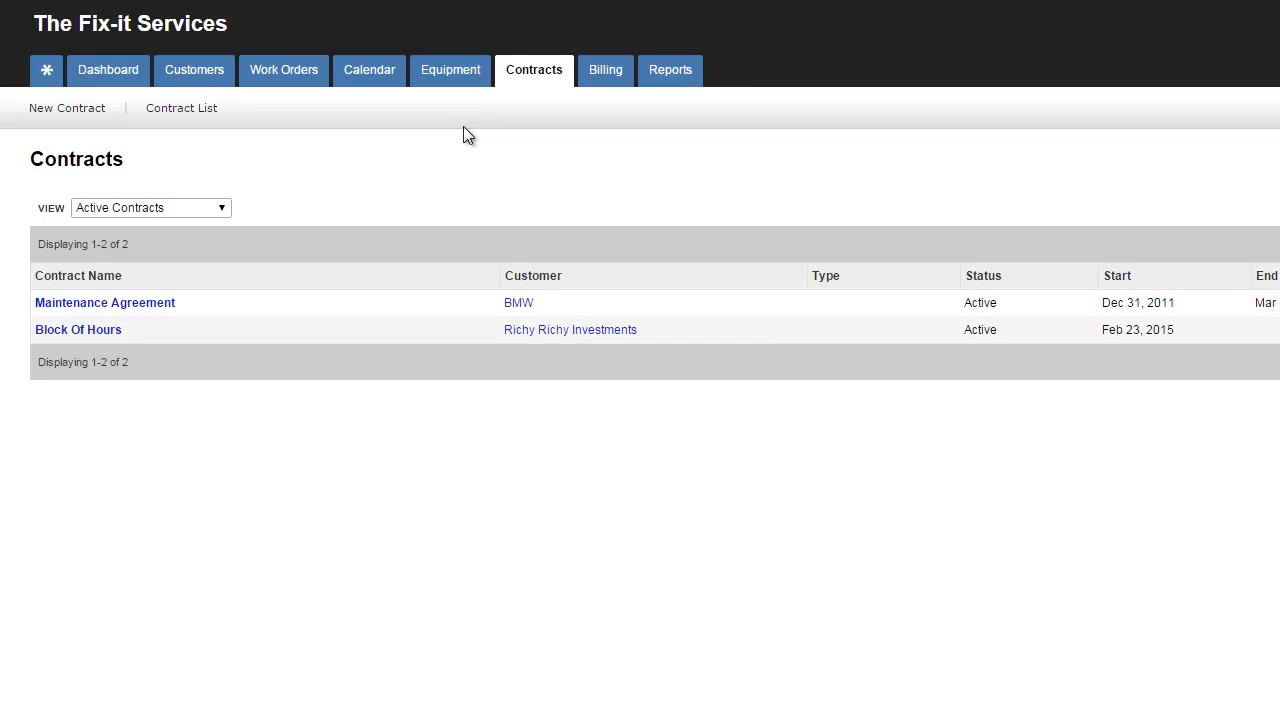
left_click(223, 209)
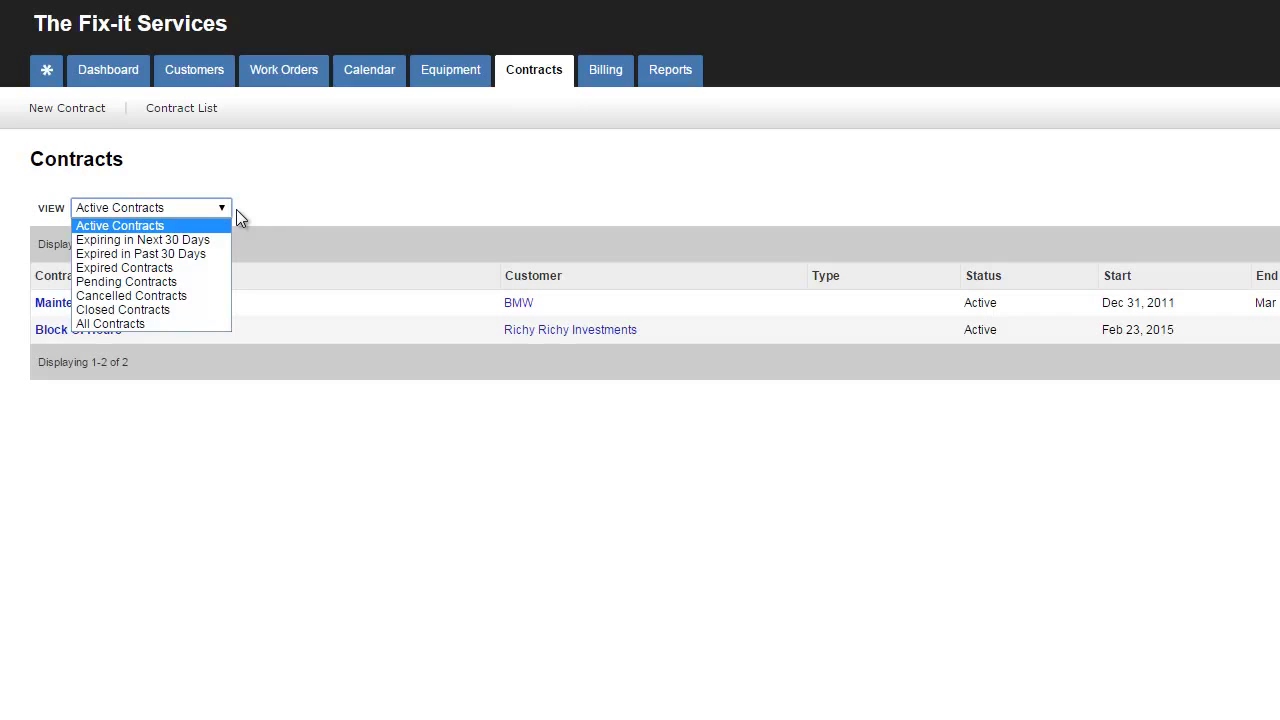
left_click(262, 184)
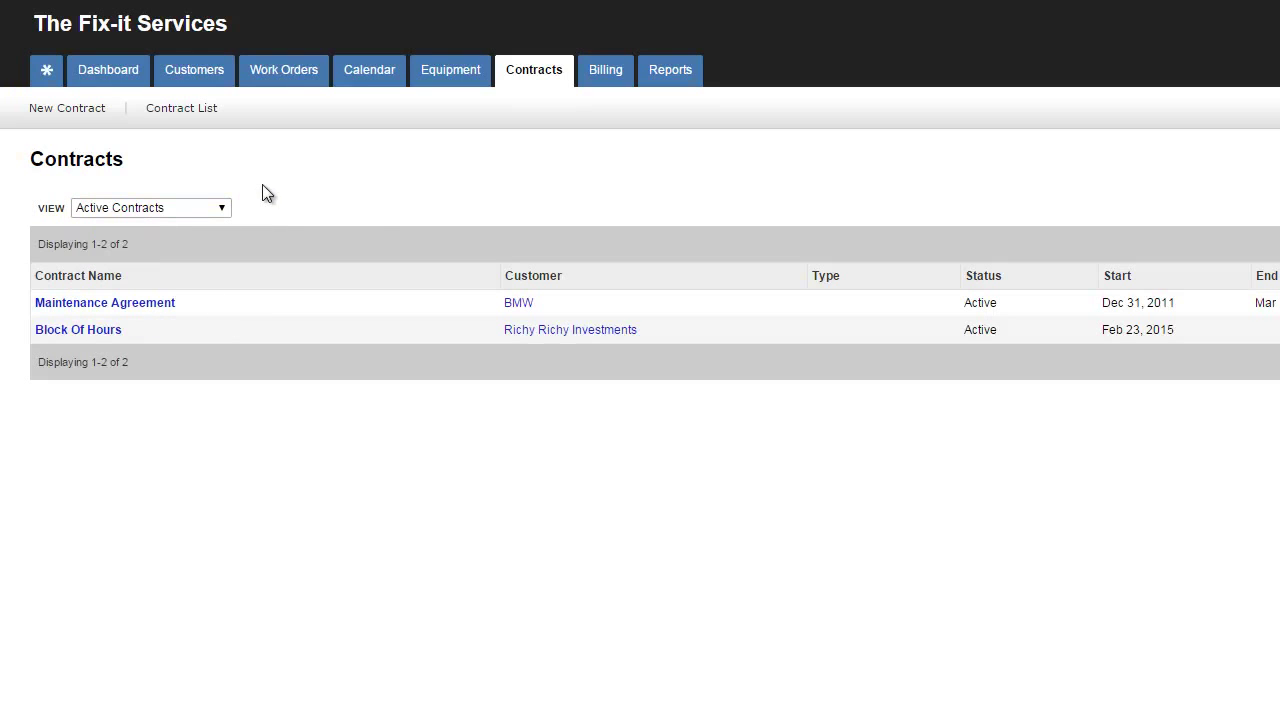
left_click(200, 68)
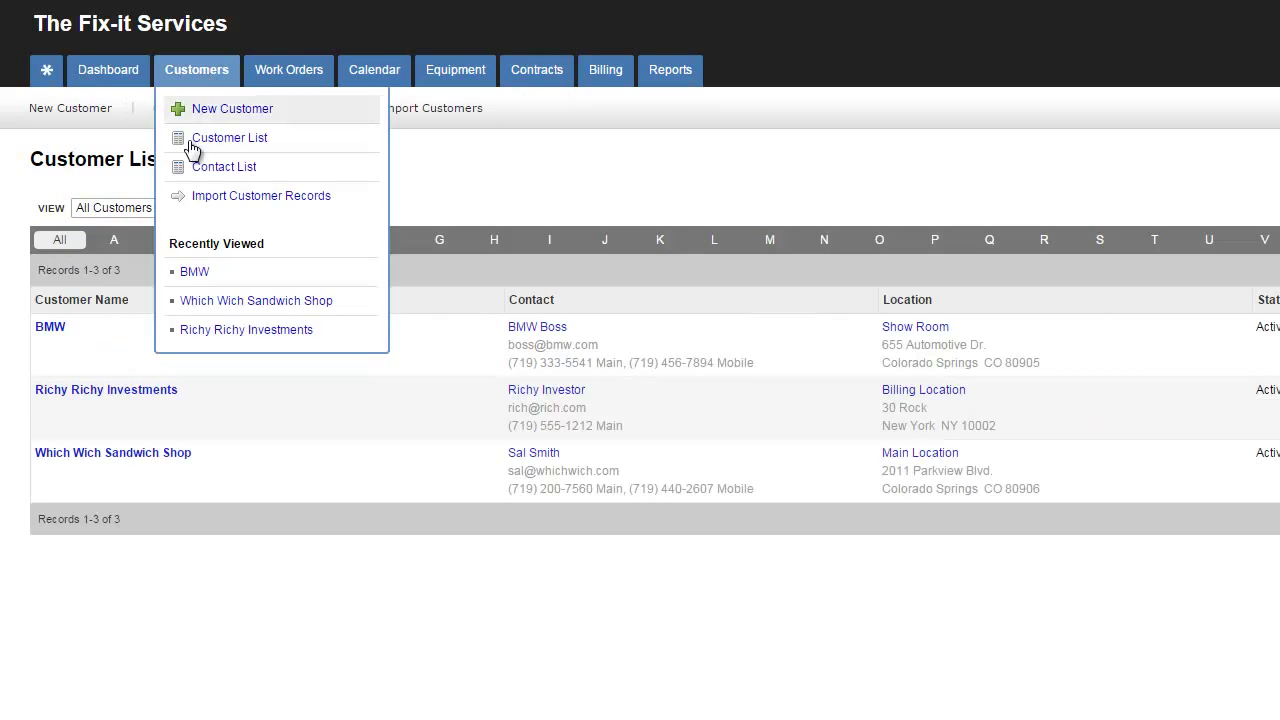
Step: Open BMW's Contracts tab and keep the Active Contracts status filter
left_click(46, 330)
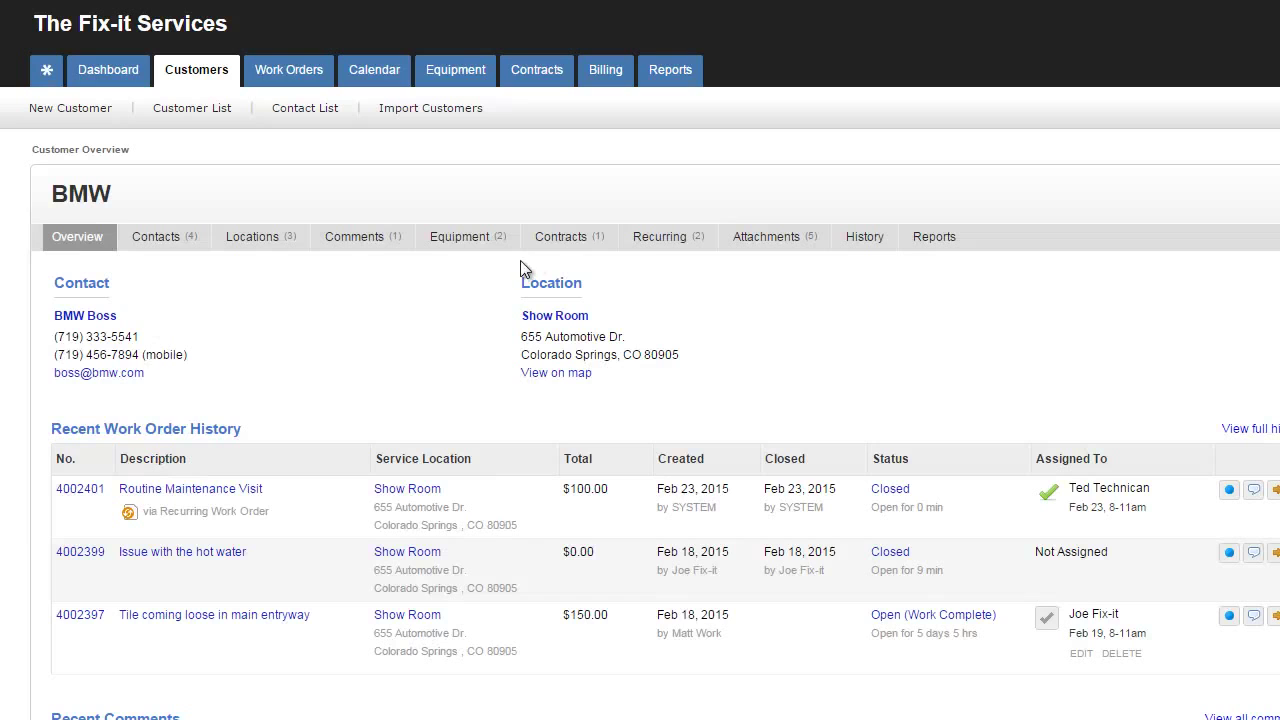
left_click(561, 250)
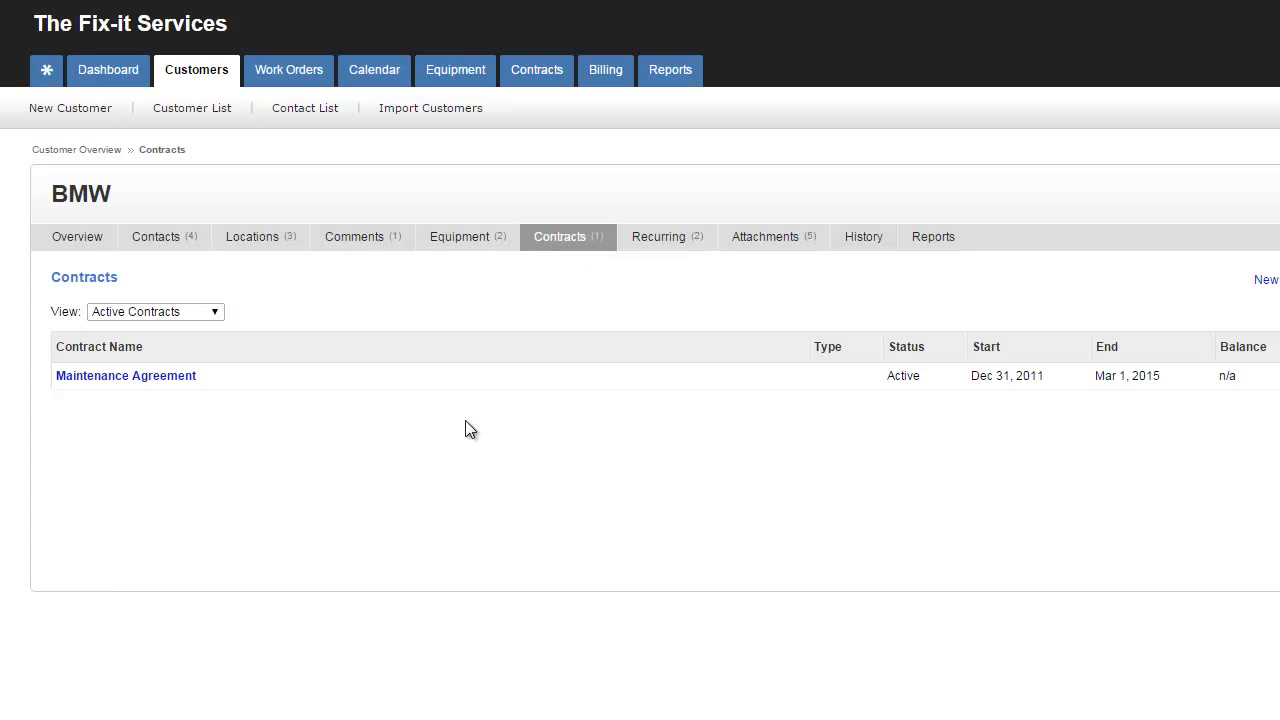
left_click(217, 314)
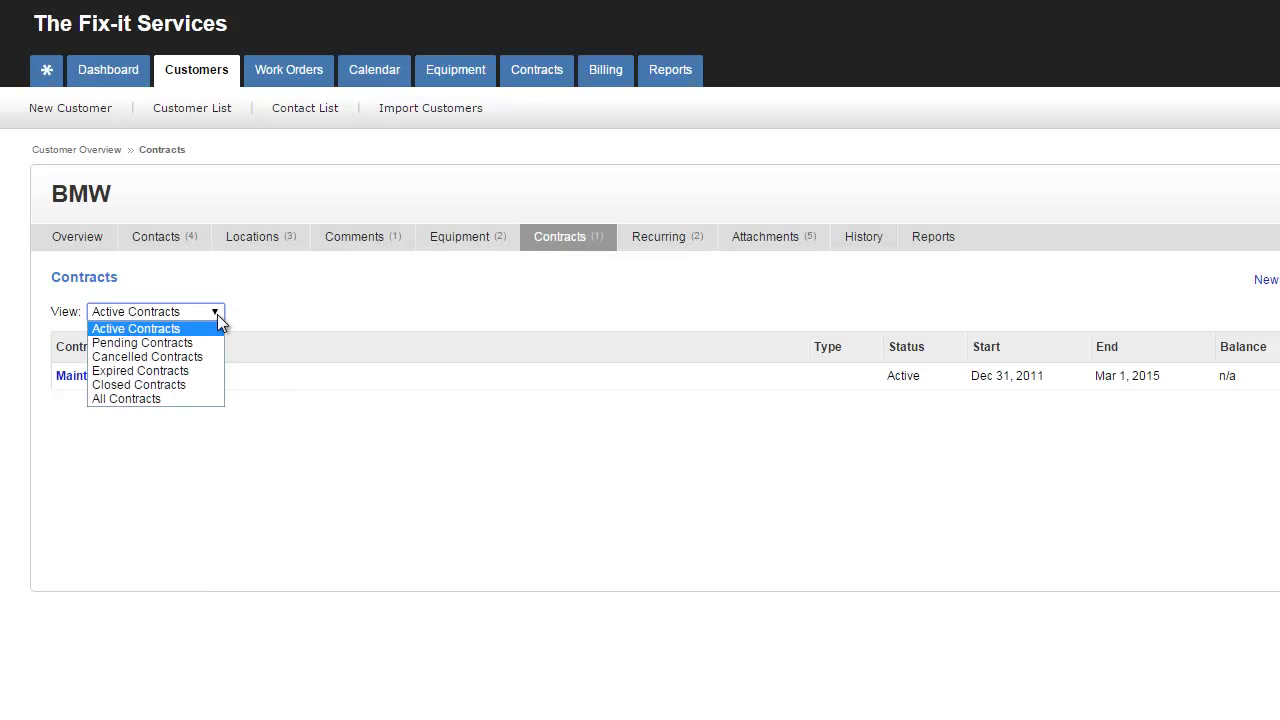
left_click(240, 298)
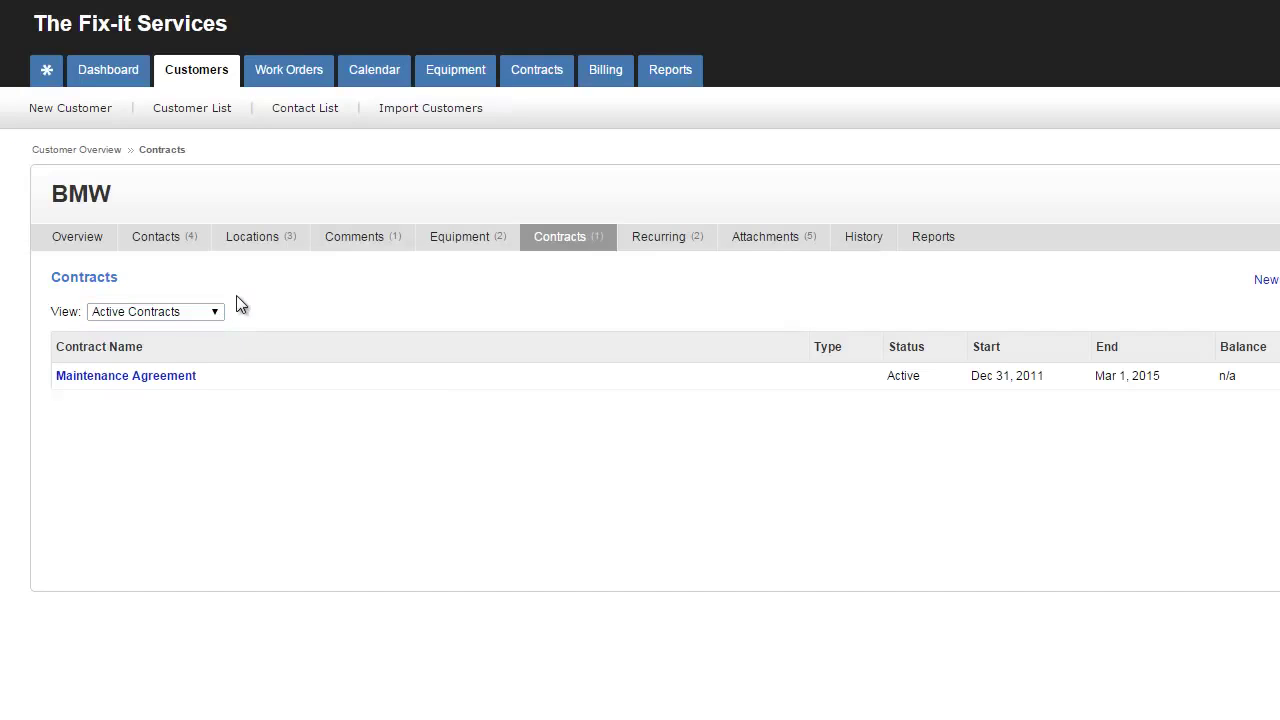
Step: Go to the Service Dashboard and then to the Reports page
mouse_move(115, 80)
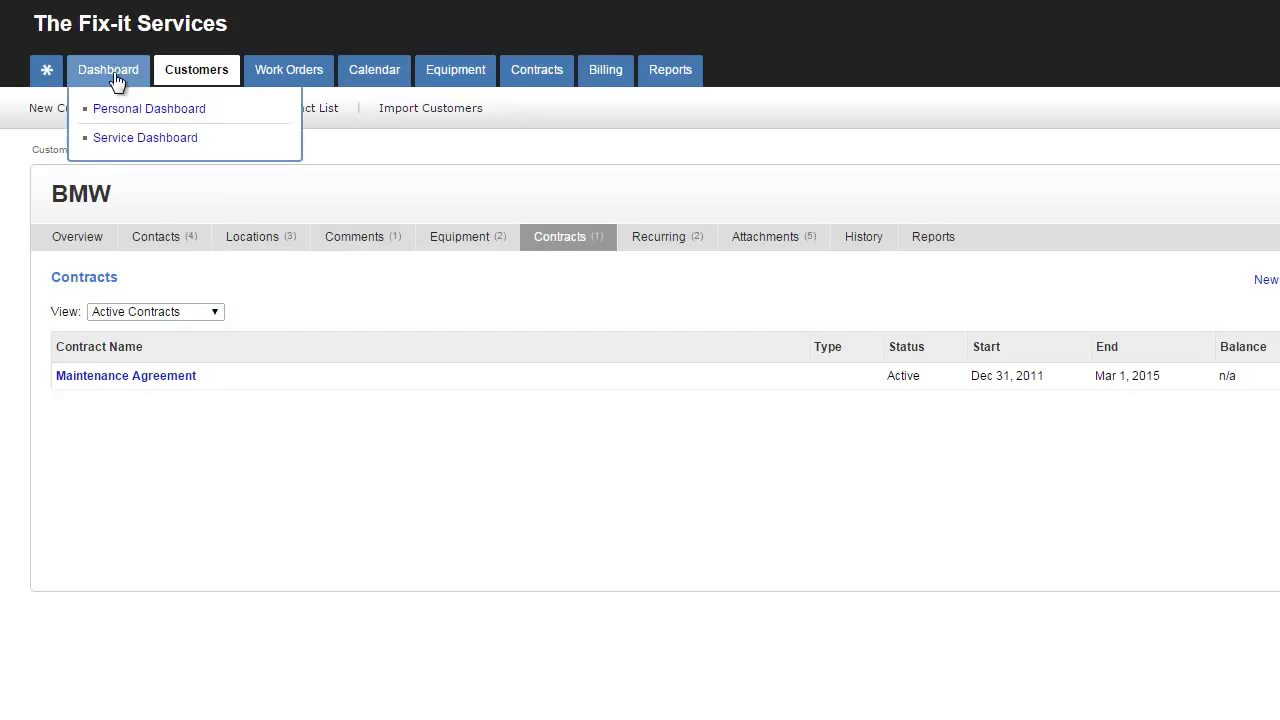
left_click(114, 139)
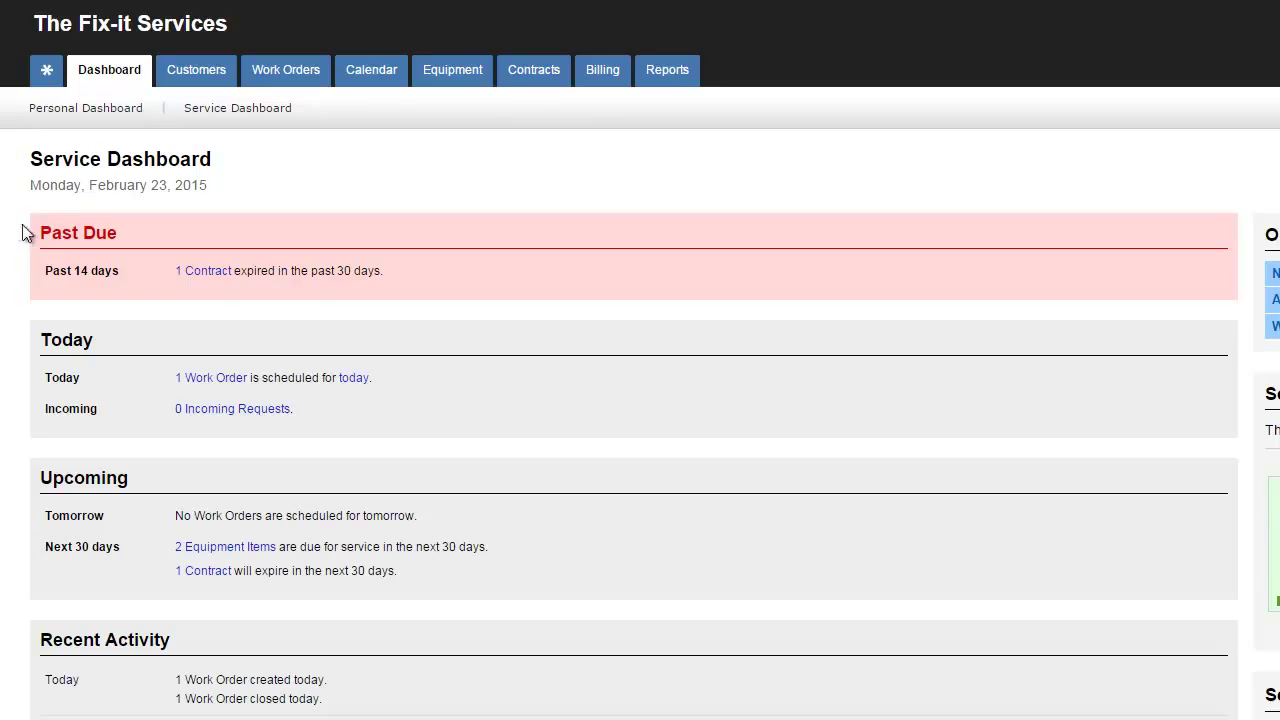
left_click(670, 73)
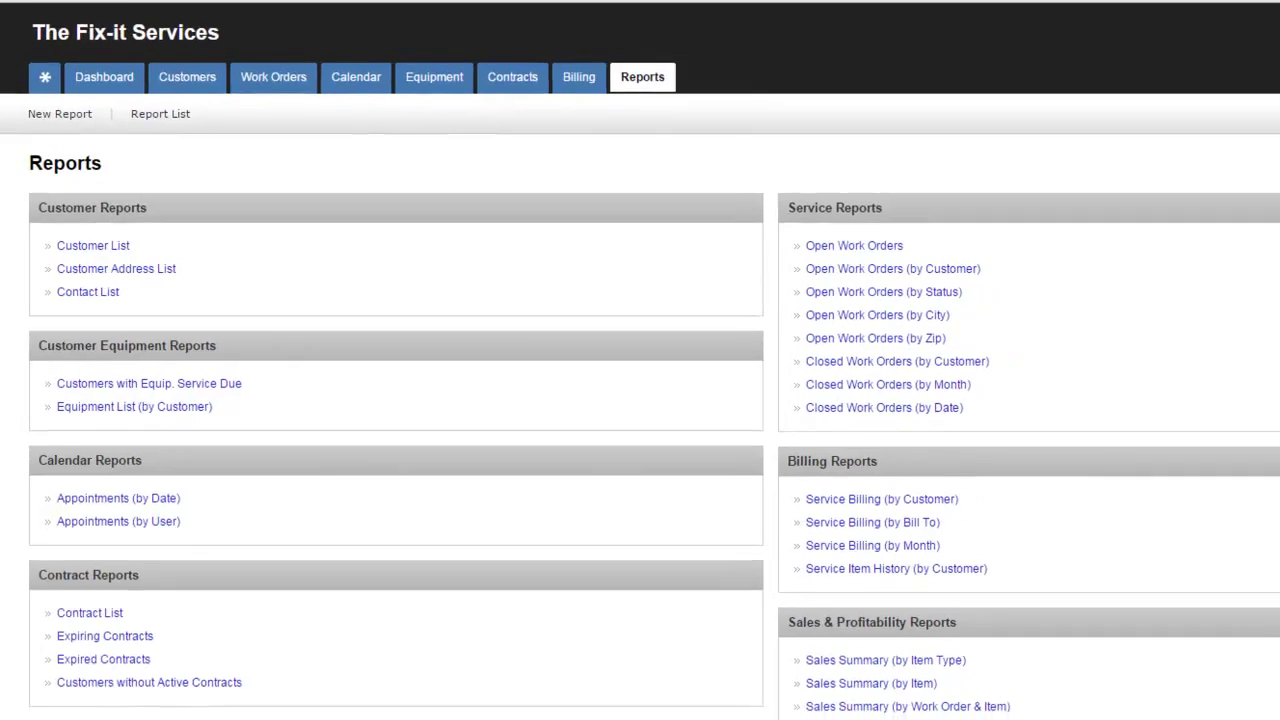
Step: Open General Settings, go to Contract settings, and edit the Contract Type list values
left_click(1227, 109)
left_click(1215, 165)
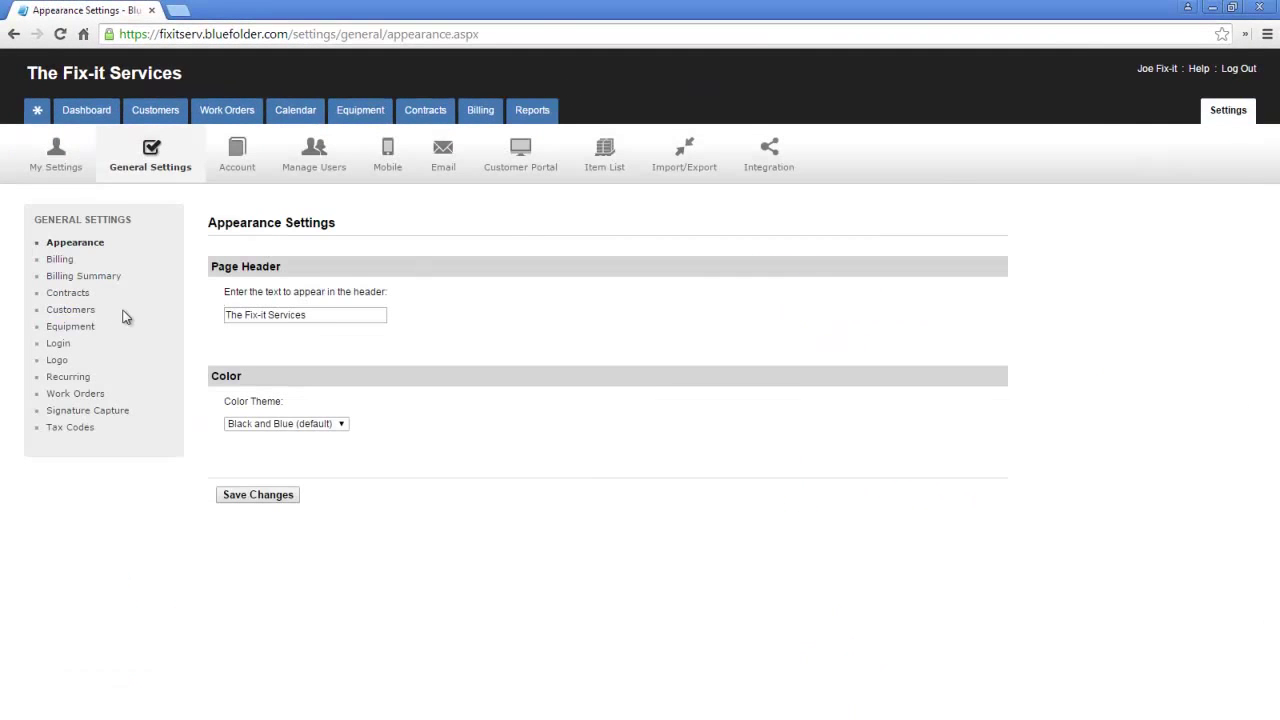
left_click(68, 293)
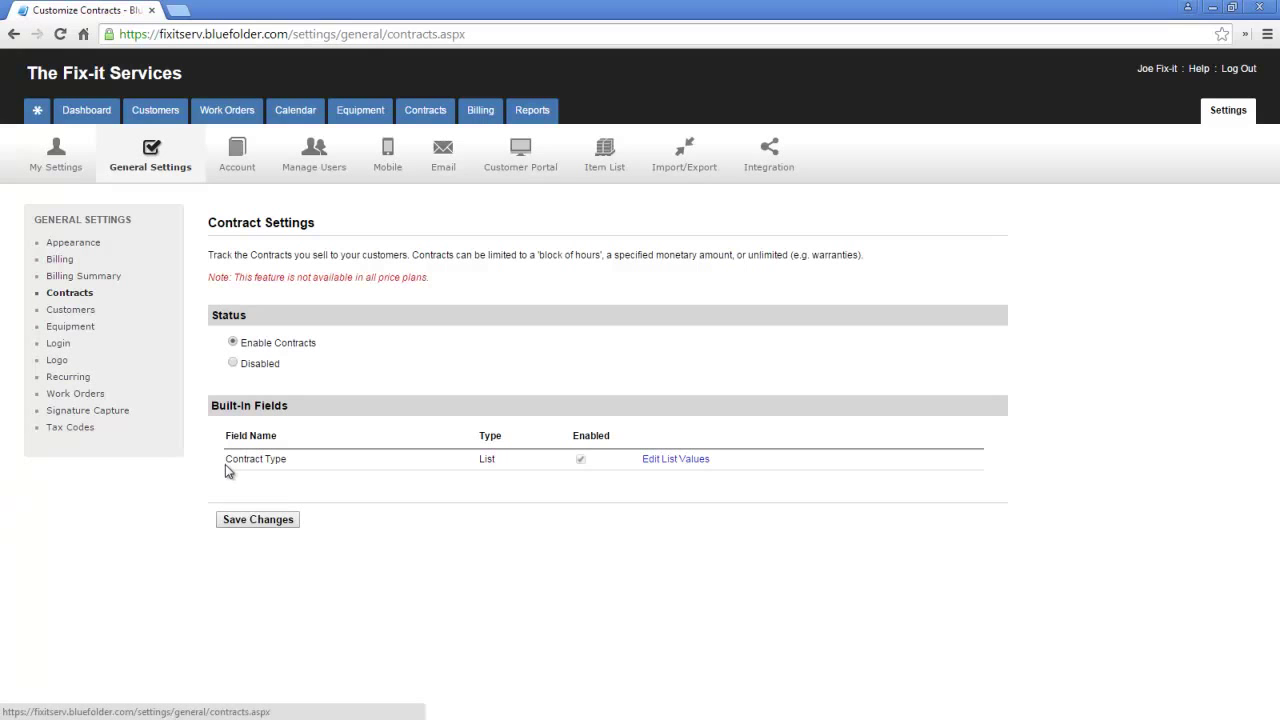
left_click(662, 461)
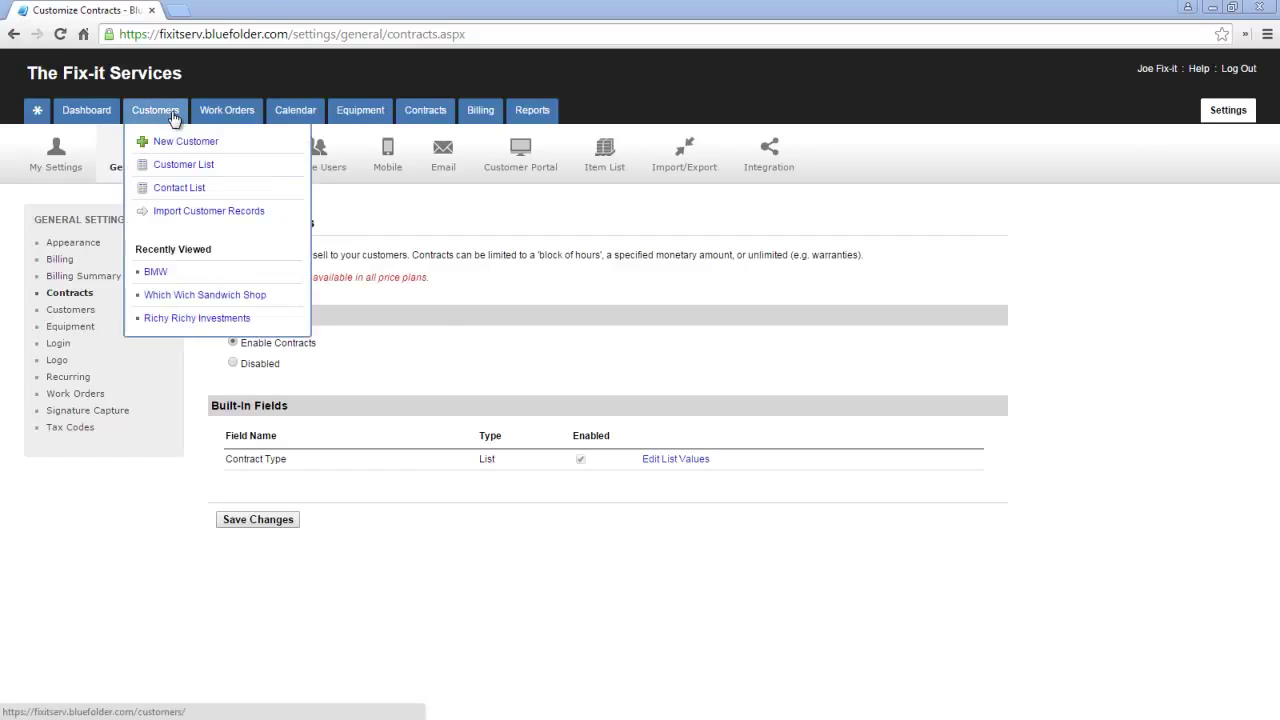
Step: Open Which Wich Sandwich Shop's Contracts tab and start a new contract
left_click(174, 118)
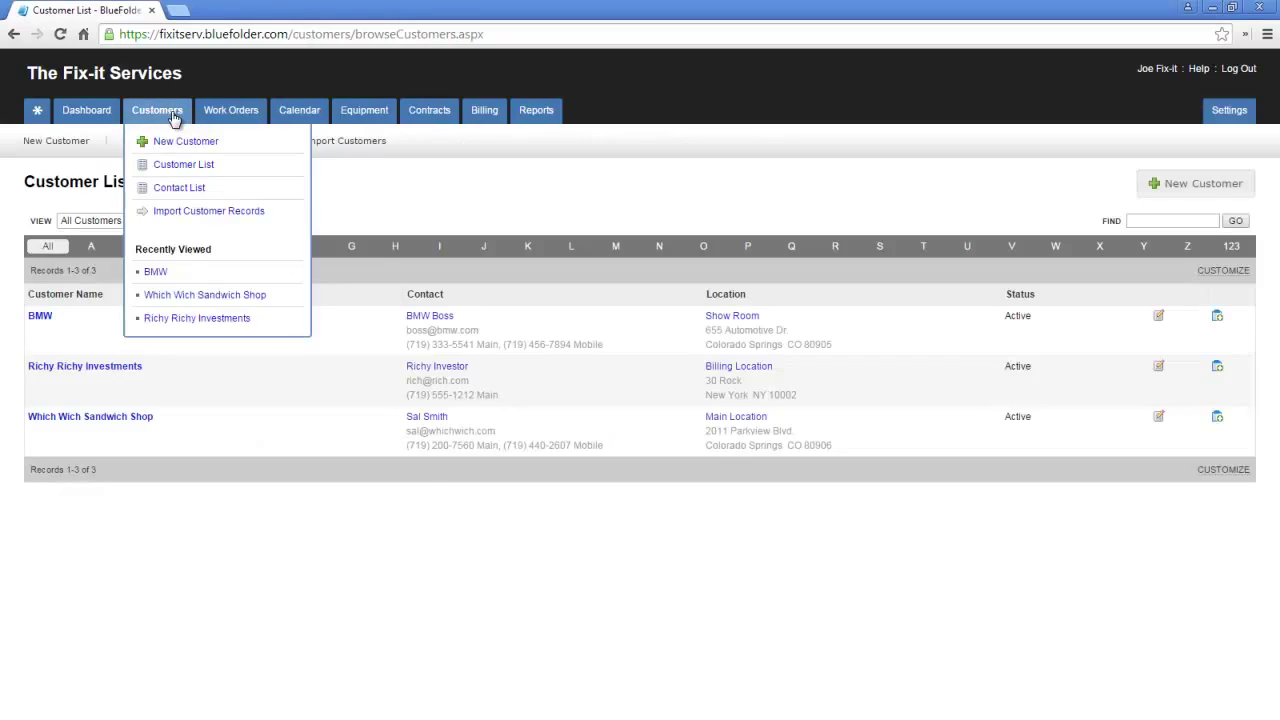
left_click(79, 424)
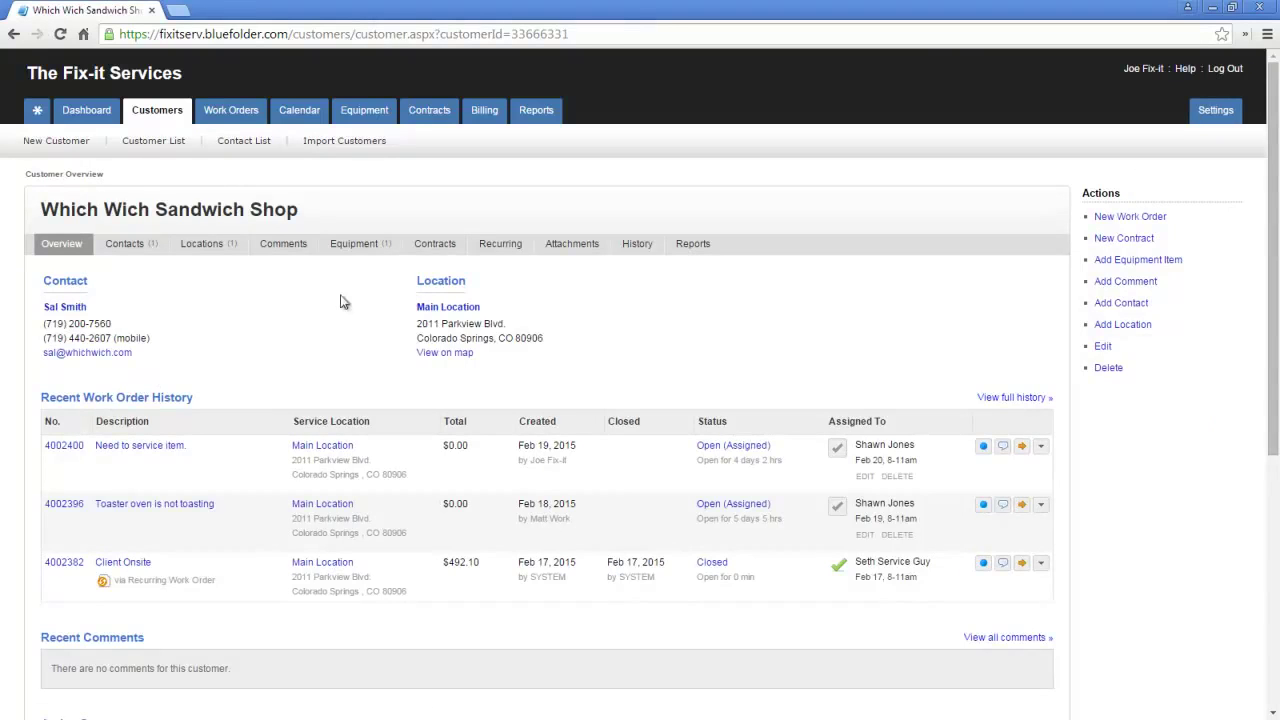
left_click(435, 245)
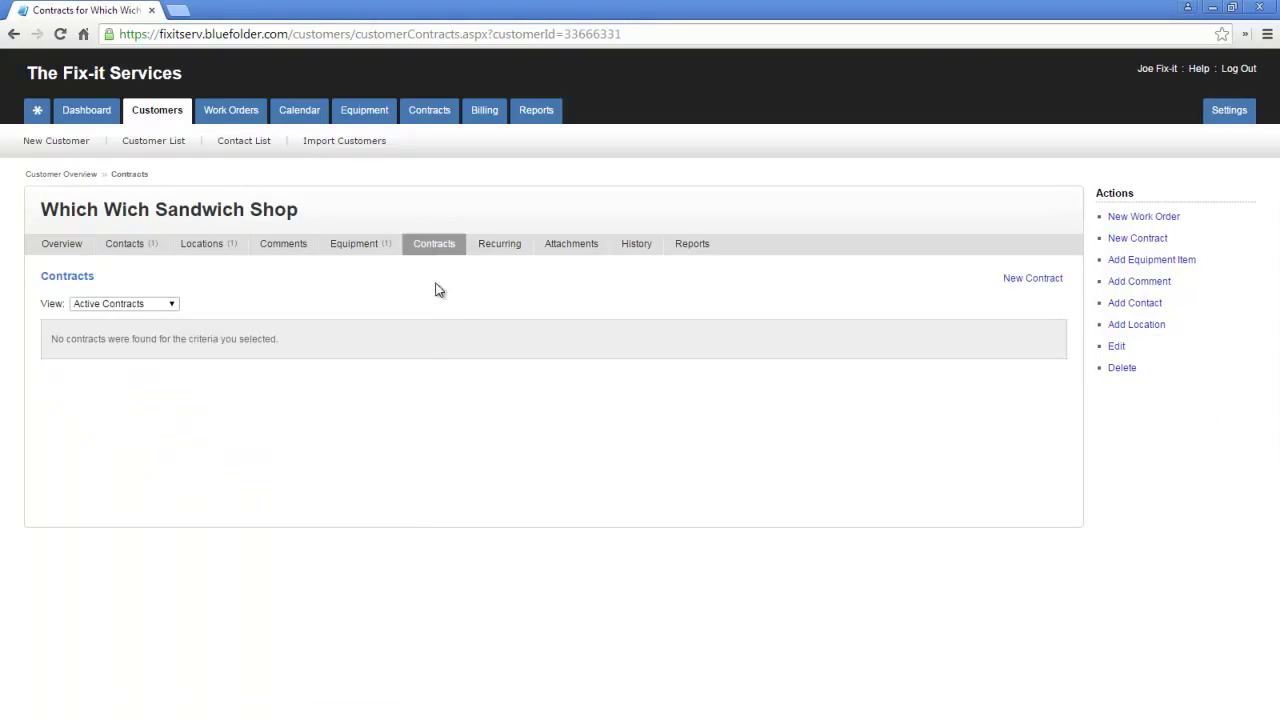
left_click(1025, 286)
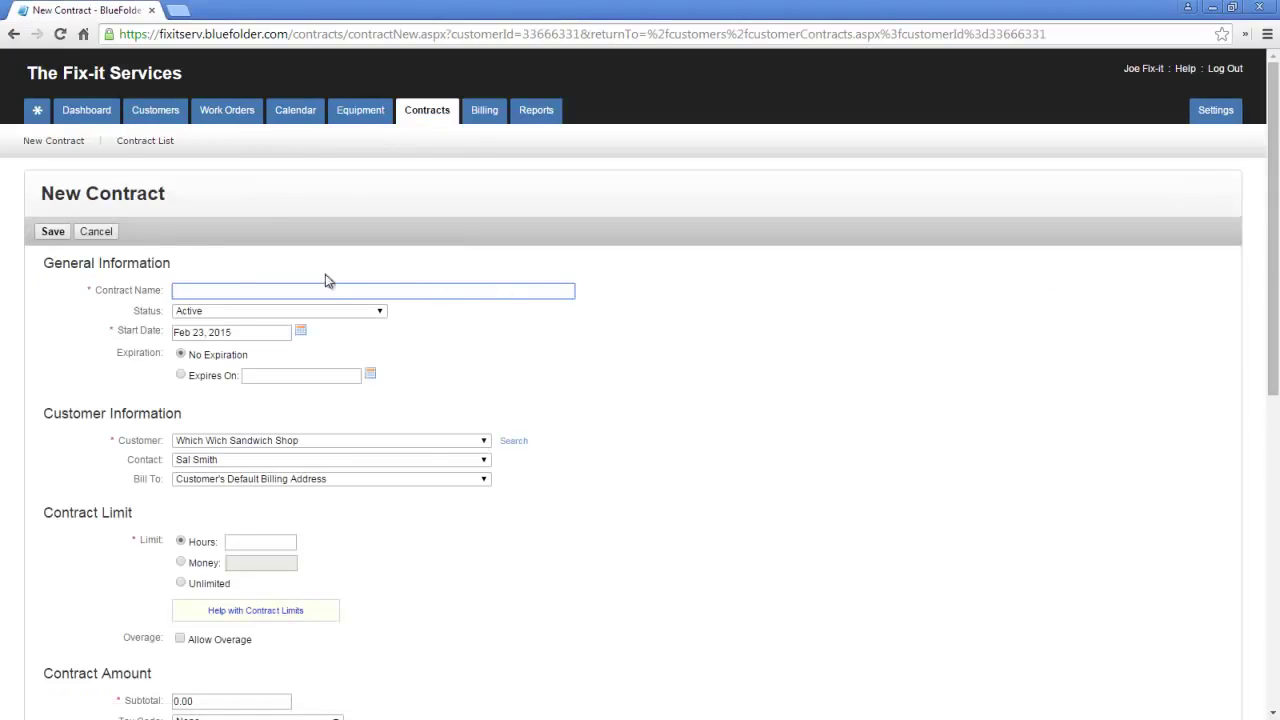
Step: Name the contract 'Annual Maintenance Contract', set a contact, and set it to expire Feb 23, 2016
left_click(4, 210)
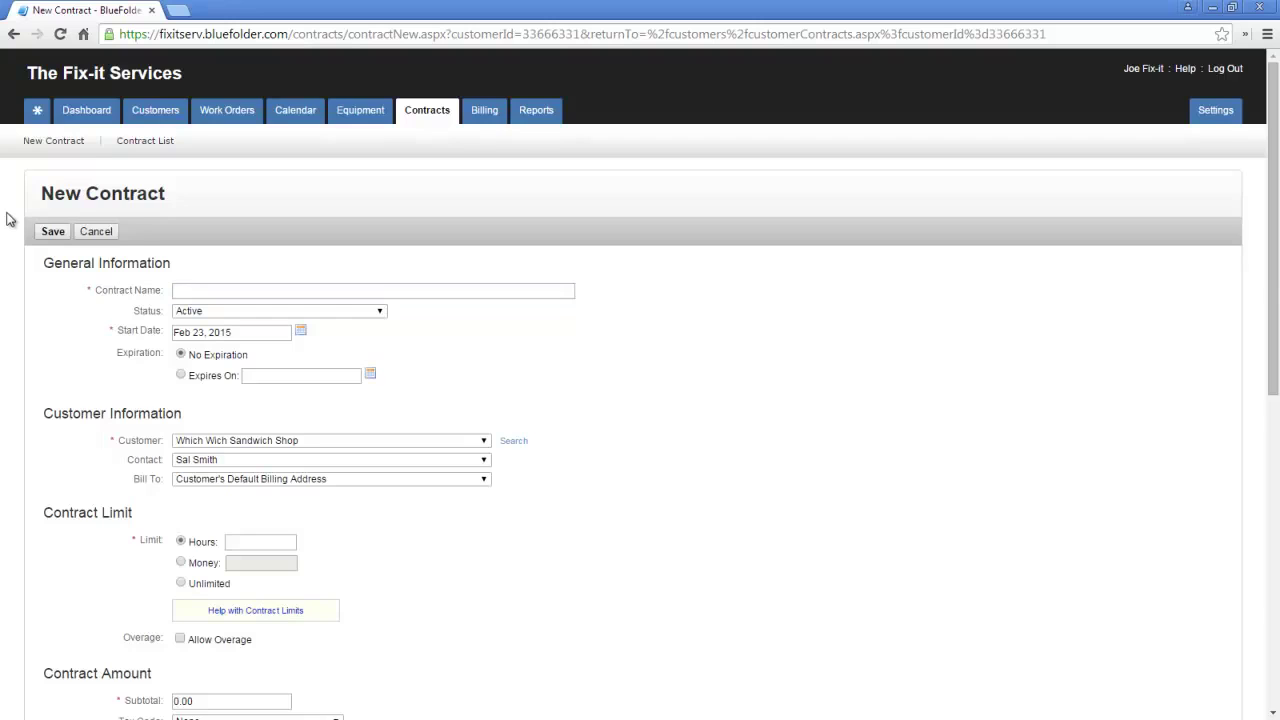
scroll(8, 218, "down", 1)
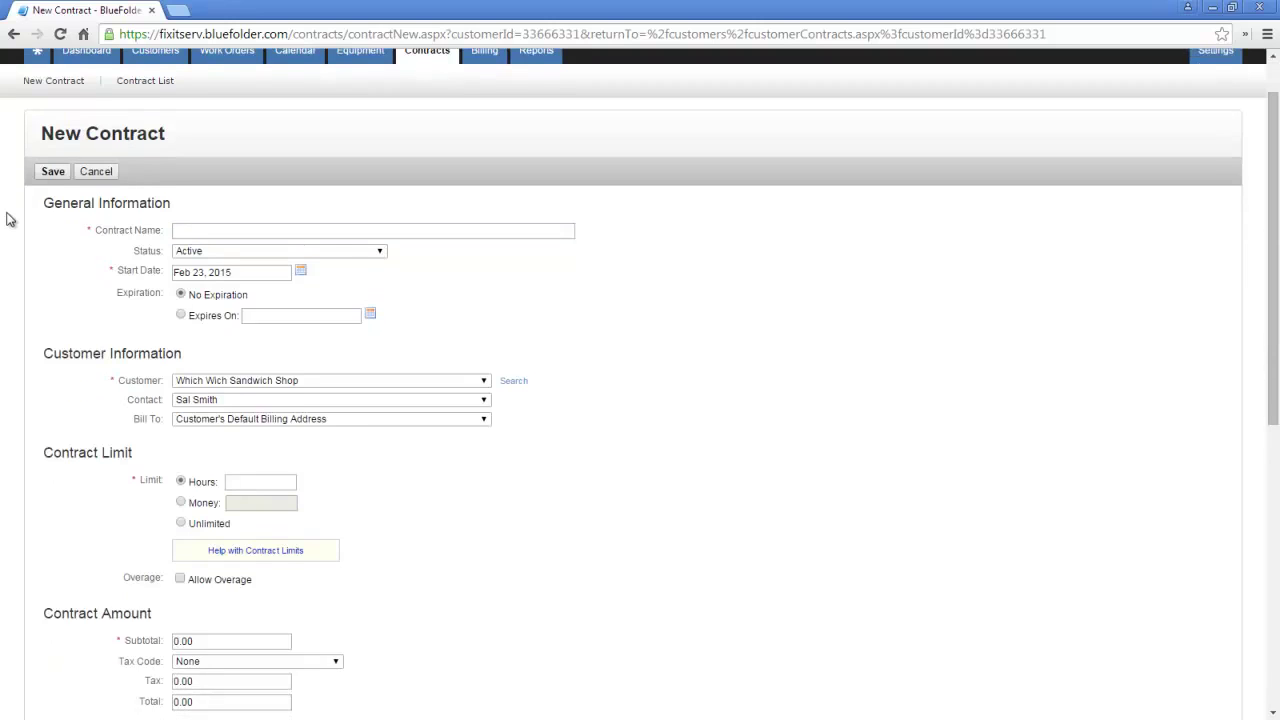
left_click(215, 230)
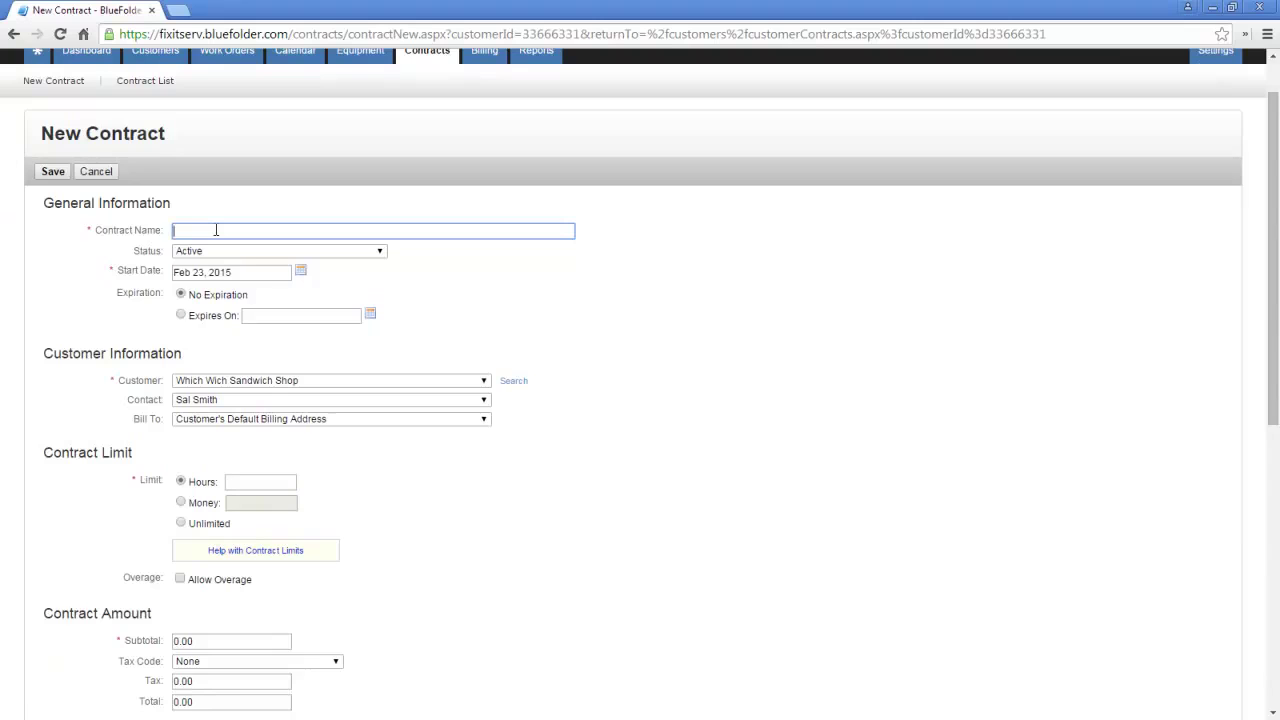
type("Ann")
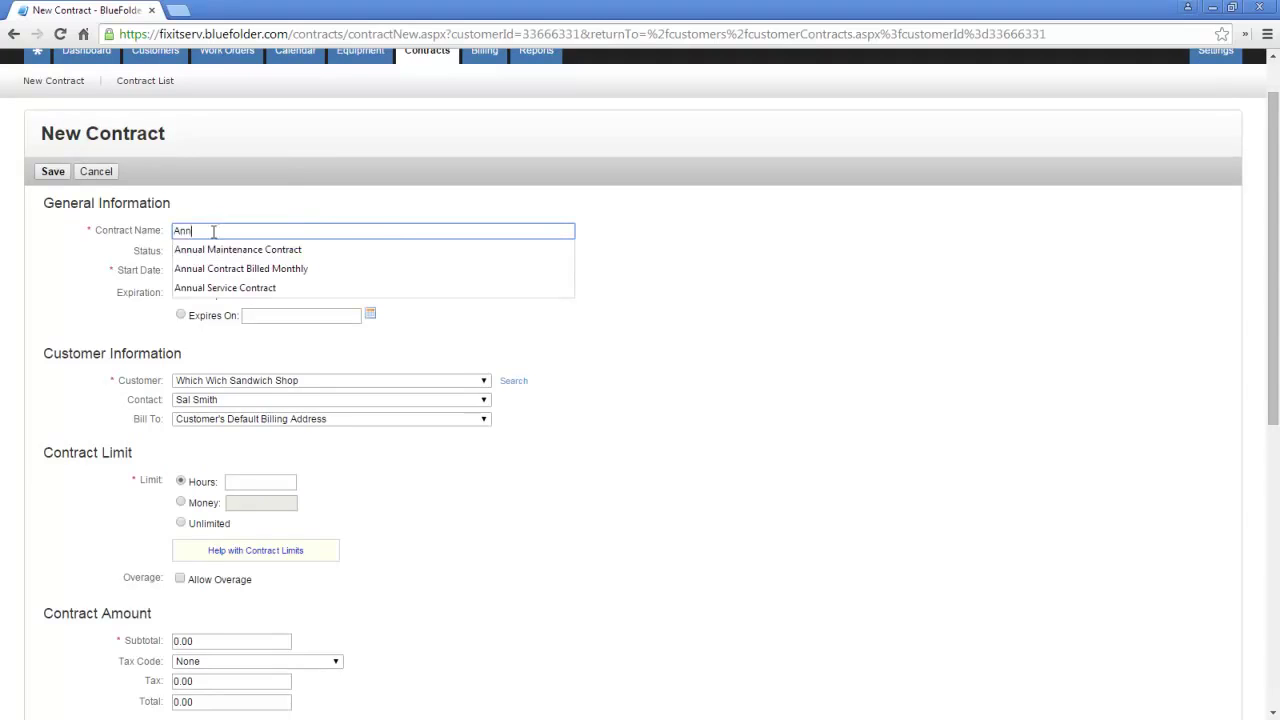
left_click(216, 249)
left_click(118, 270)
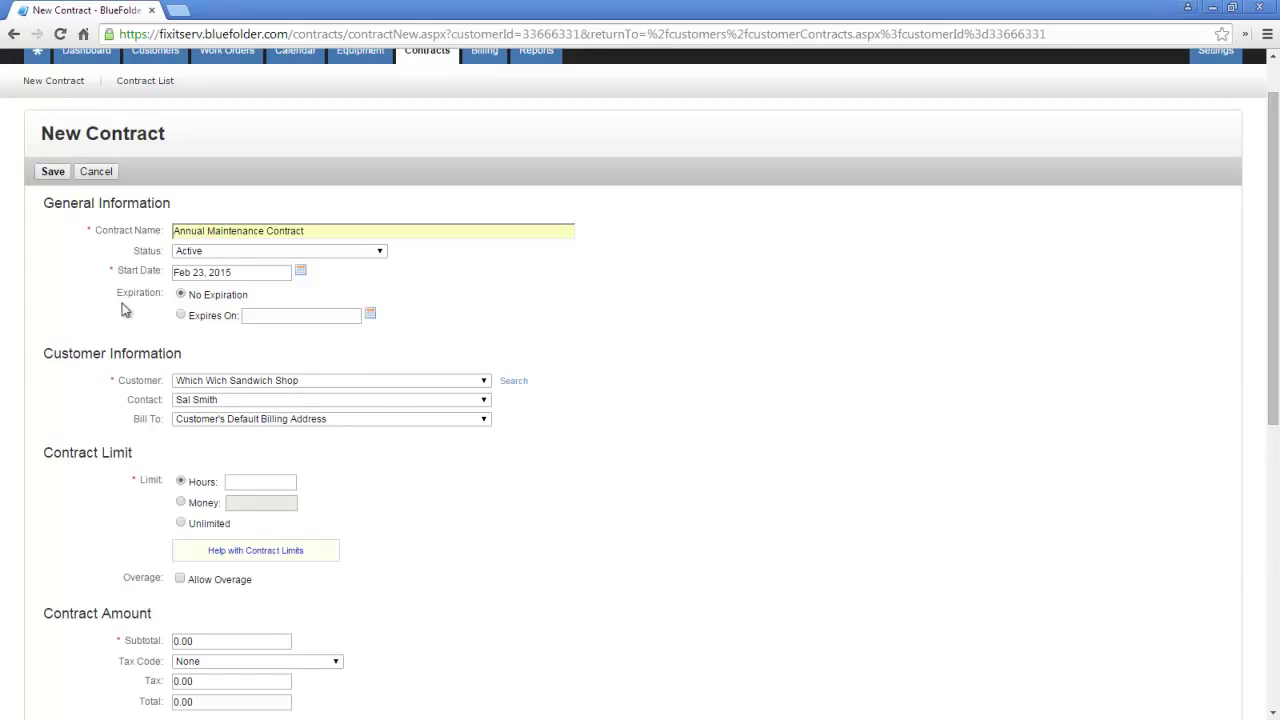
left_click(181, 316)
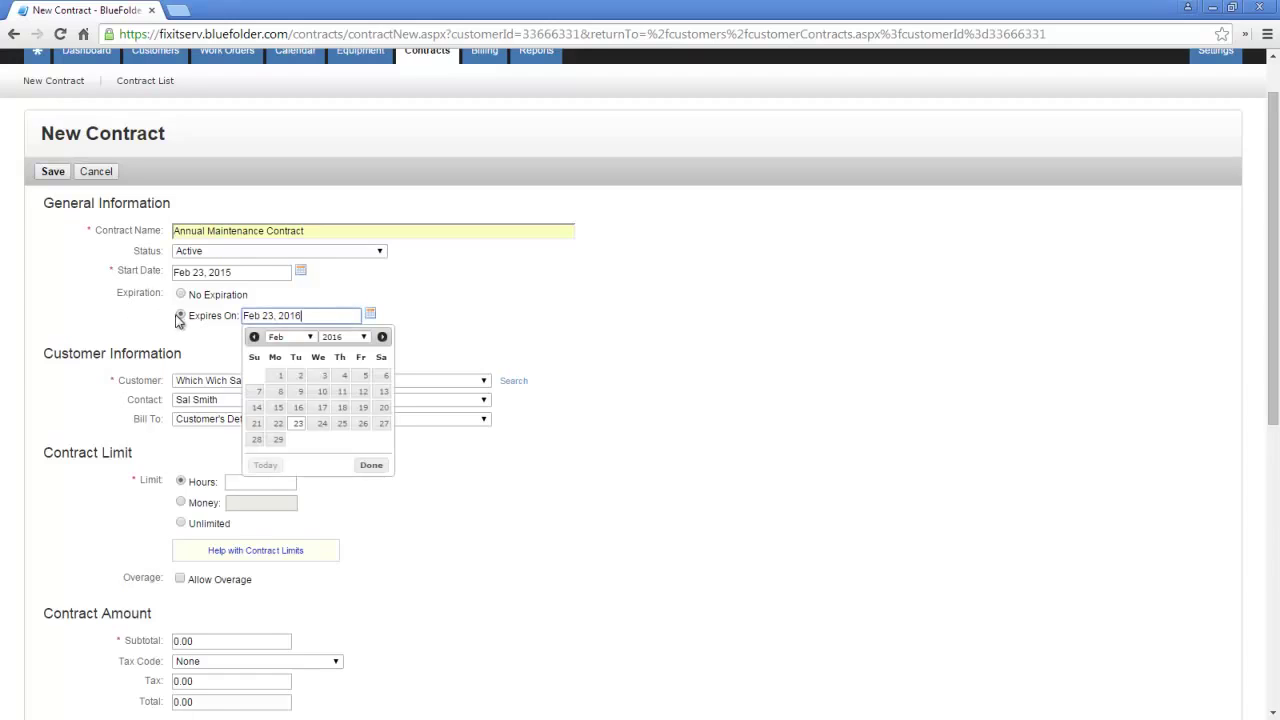
left_click(299, 425)
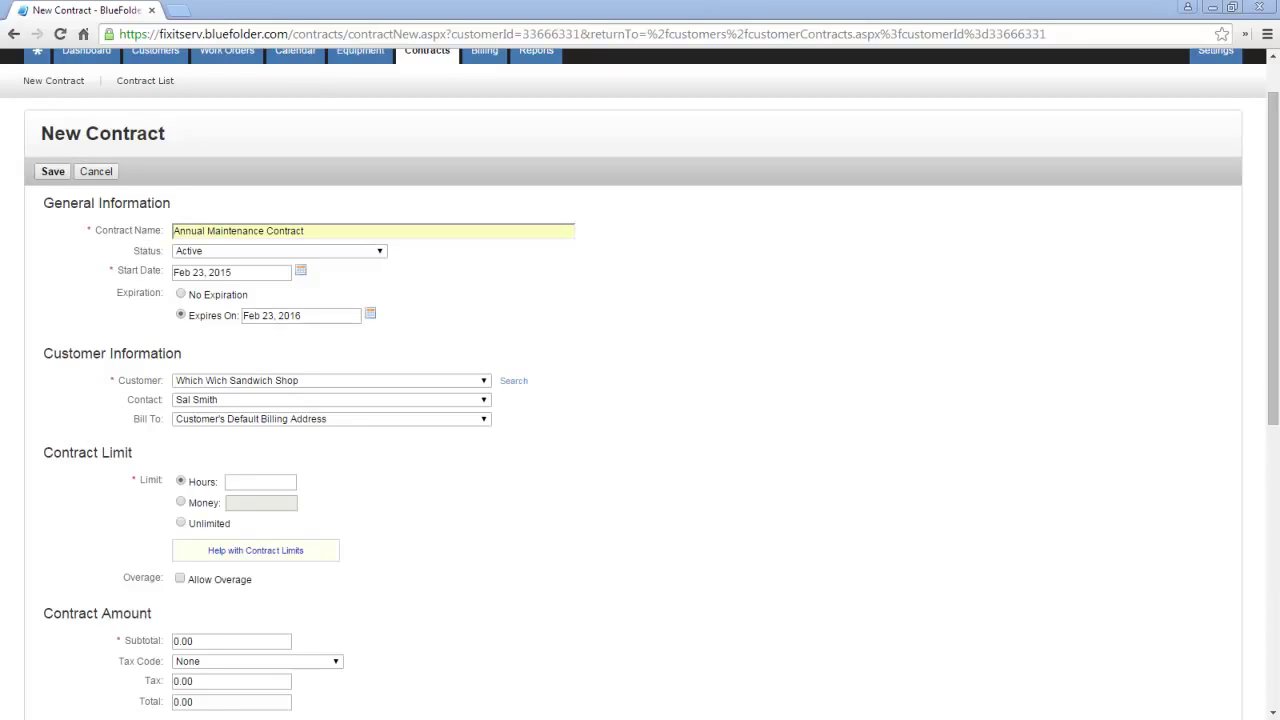
Step: Enter a 10-hour limit and a 2000 money limit, then switch the limit to Unlimited
left_click(260, 483)
type("10")
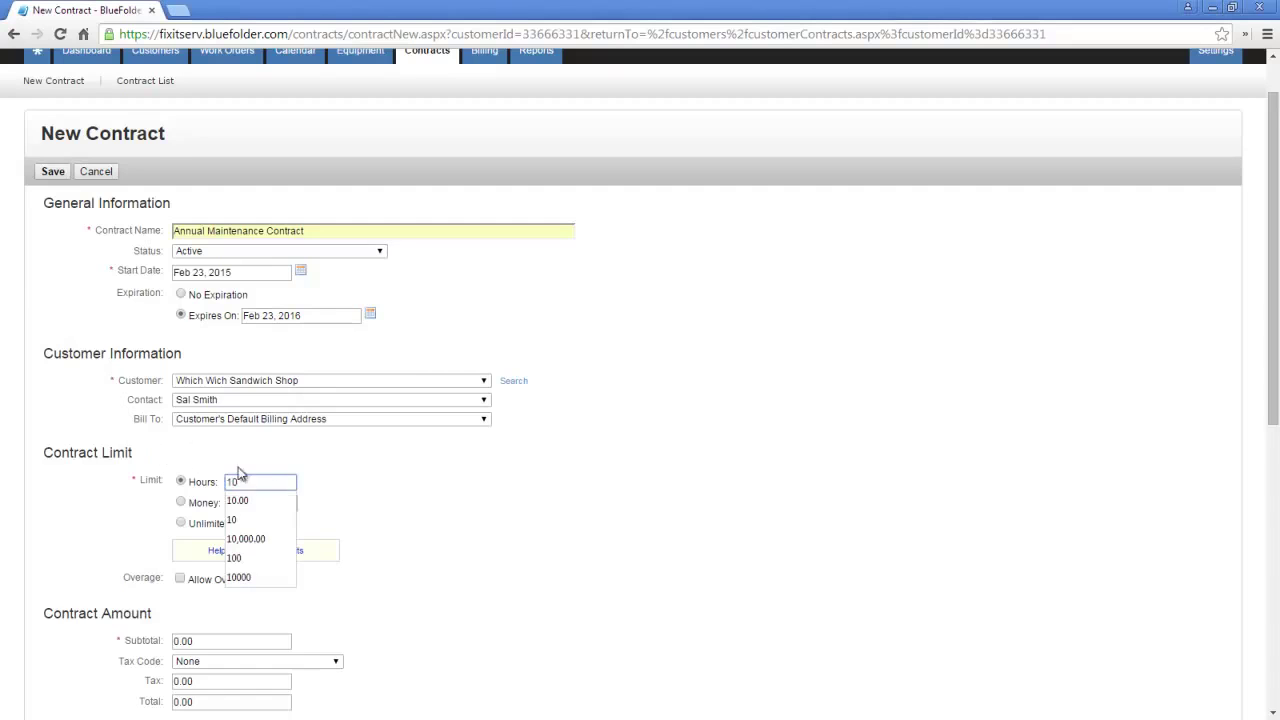
left_click(113, 490)
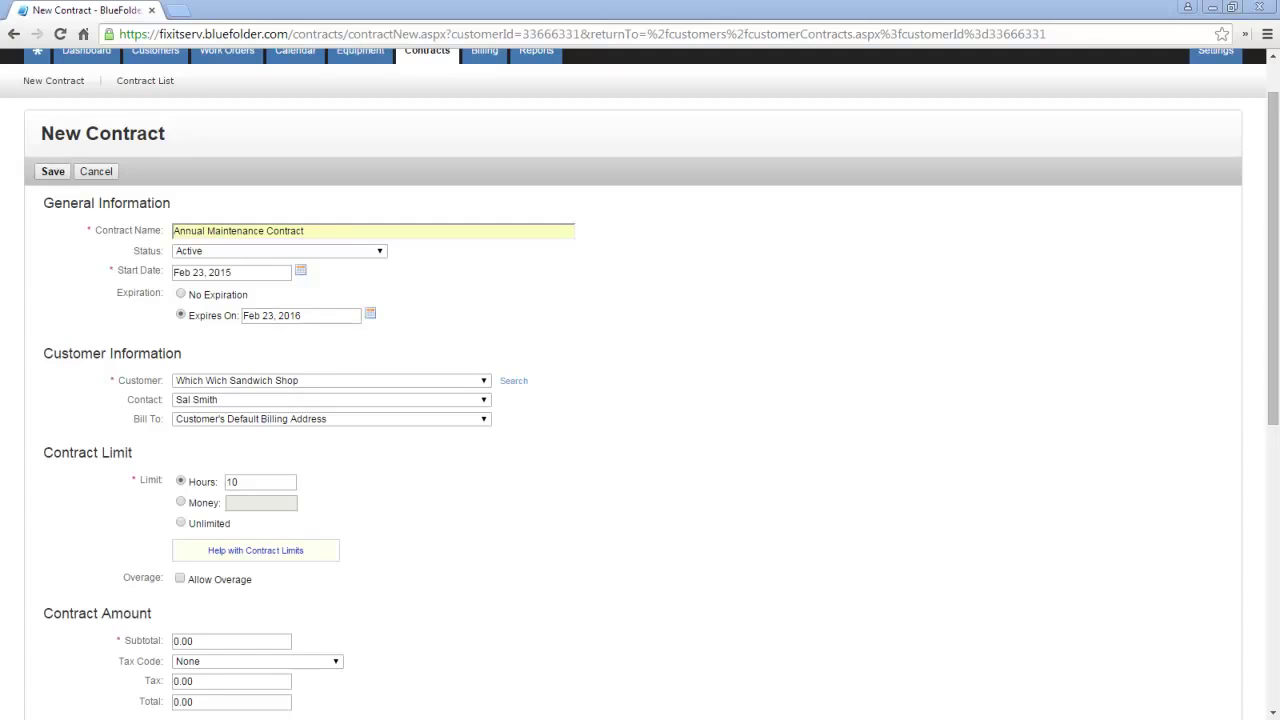
left_click(181, 502)
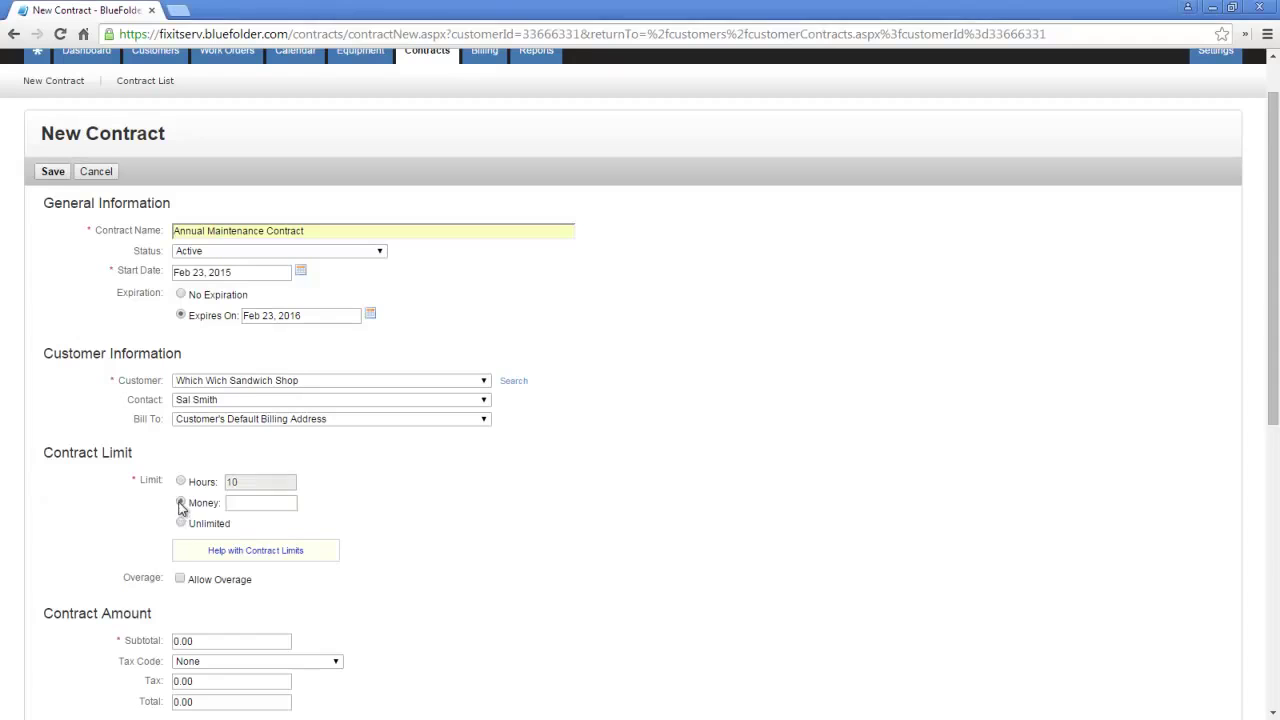
left_click(245, 505)
type("2000")
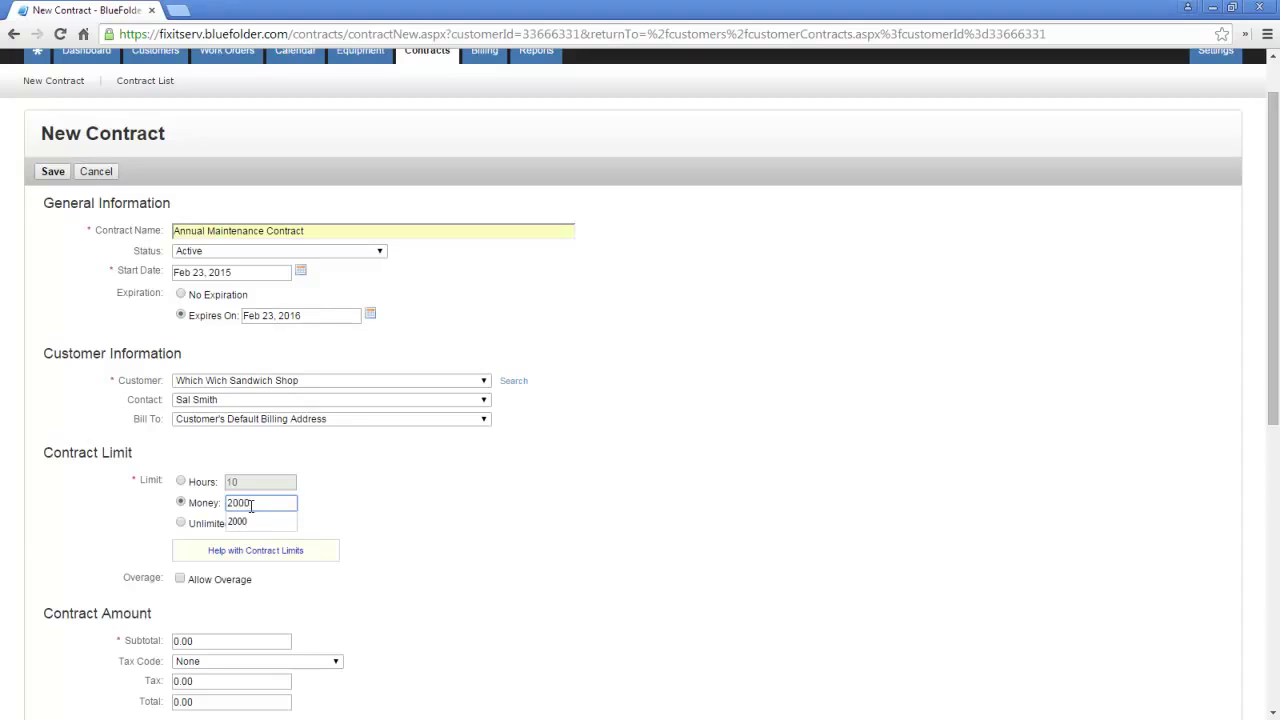
left_click(130, 503)
left_click(182, 525)
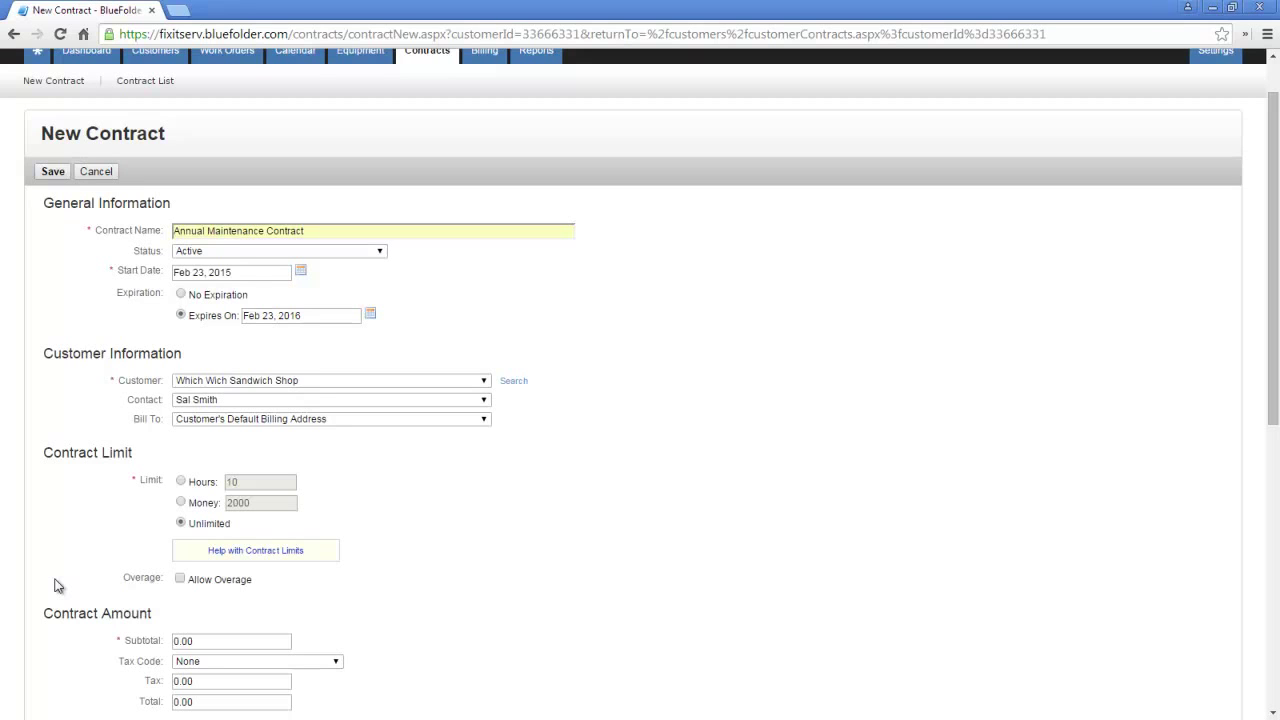
Step: Set a 10-hour limit and a 900.00 subtotal with California State Sales Tax (14.30%)
left_click(179, 482)
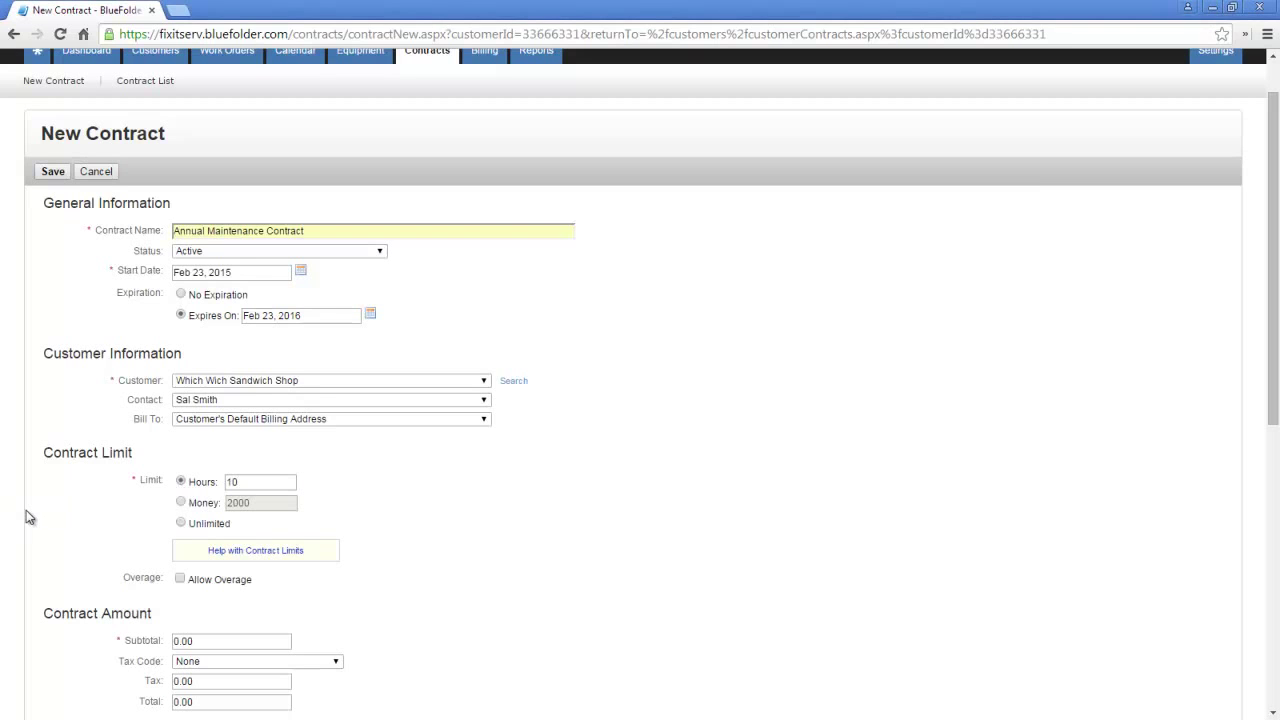
scroll(28, 518, "down", 3)
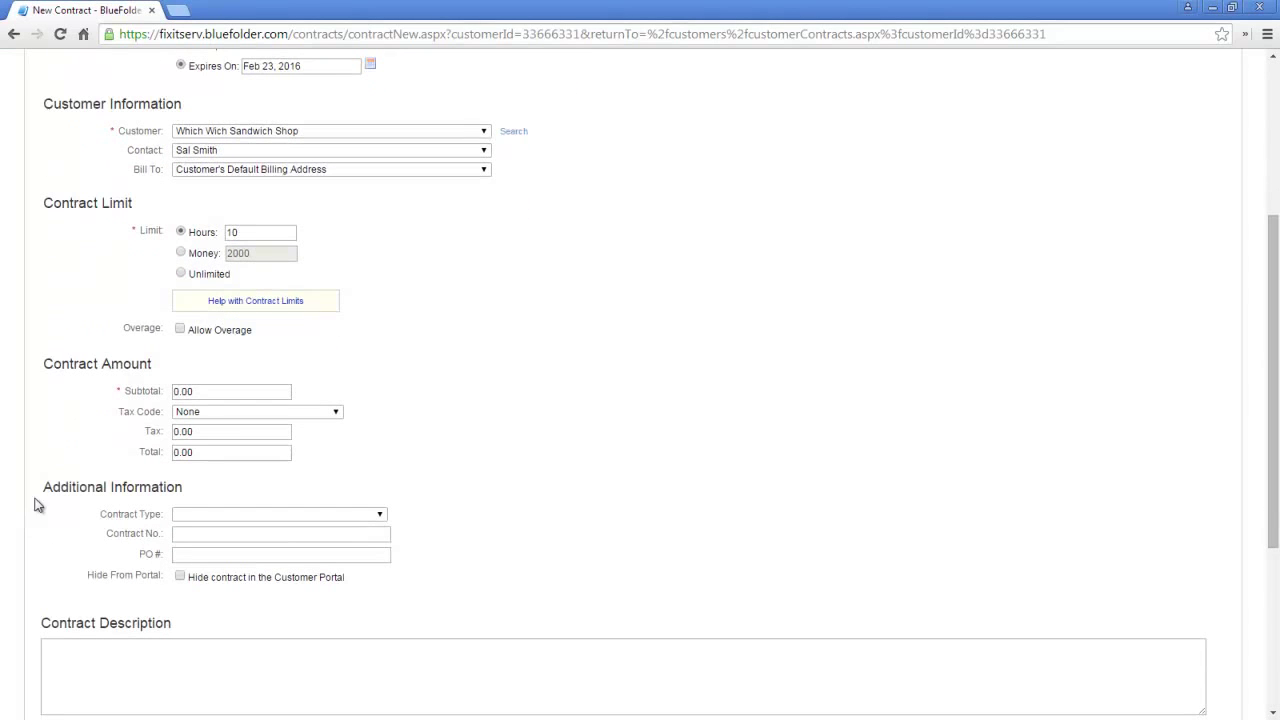
left_click(202, 391)
type("900.00")
left_click(193, 415)
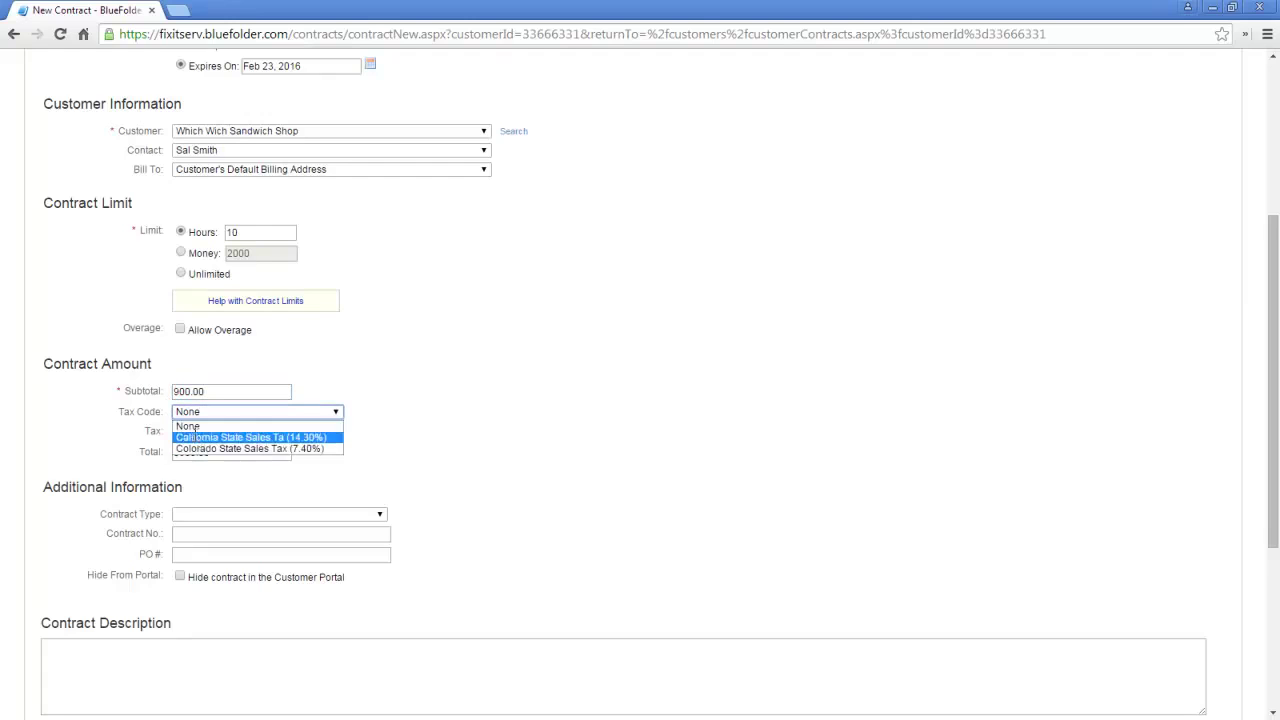
left_click(196, 437)
Step: Leave Contract Type blank and move to the contract number, reviewing the $1,028.70 total
scroll(115, 443, "down", 1)
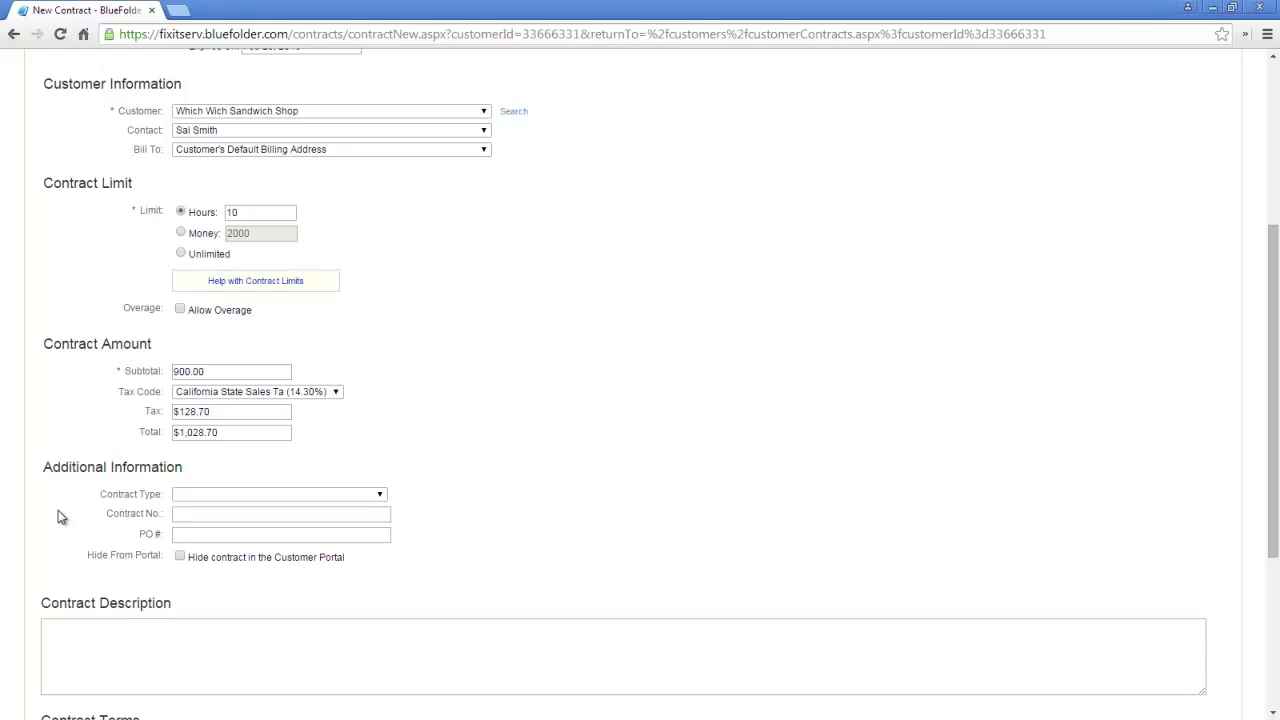
left_click(187, 496)
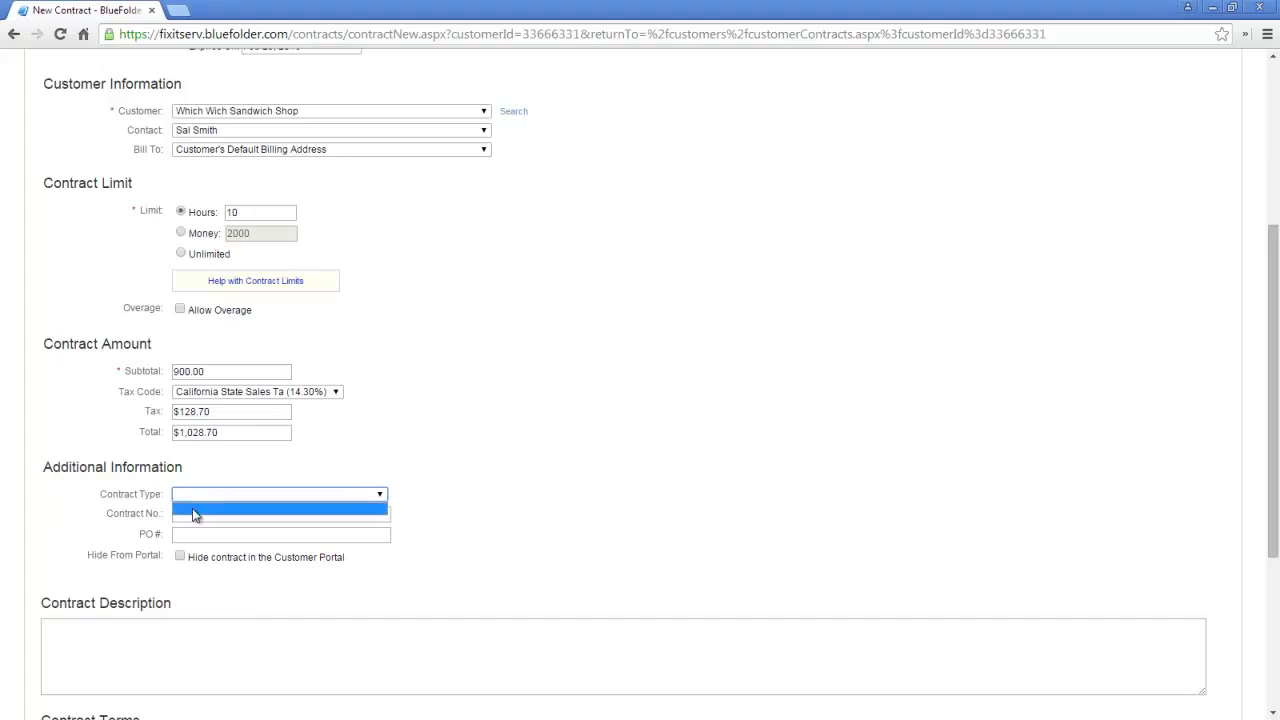
left_click(192, 508)
left_click(194, 517)
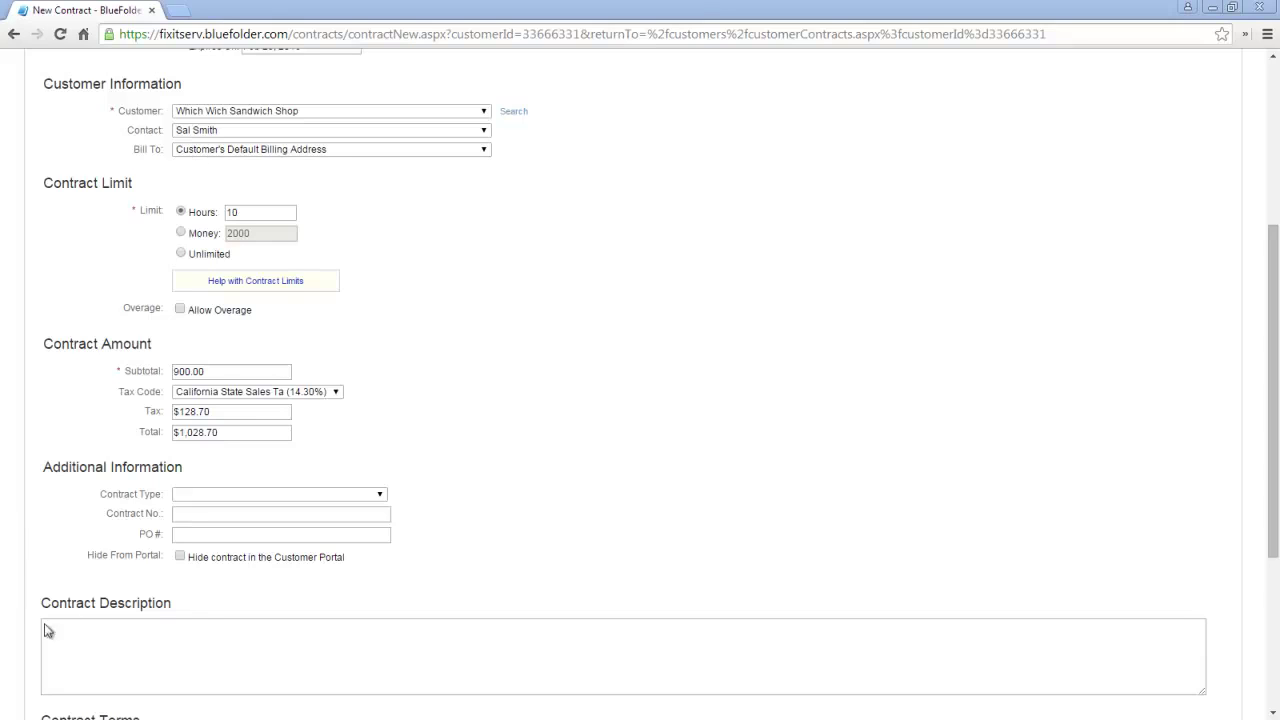
left_click(180, 557)
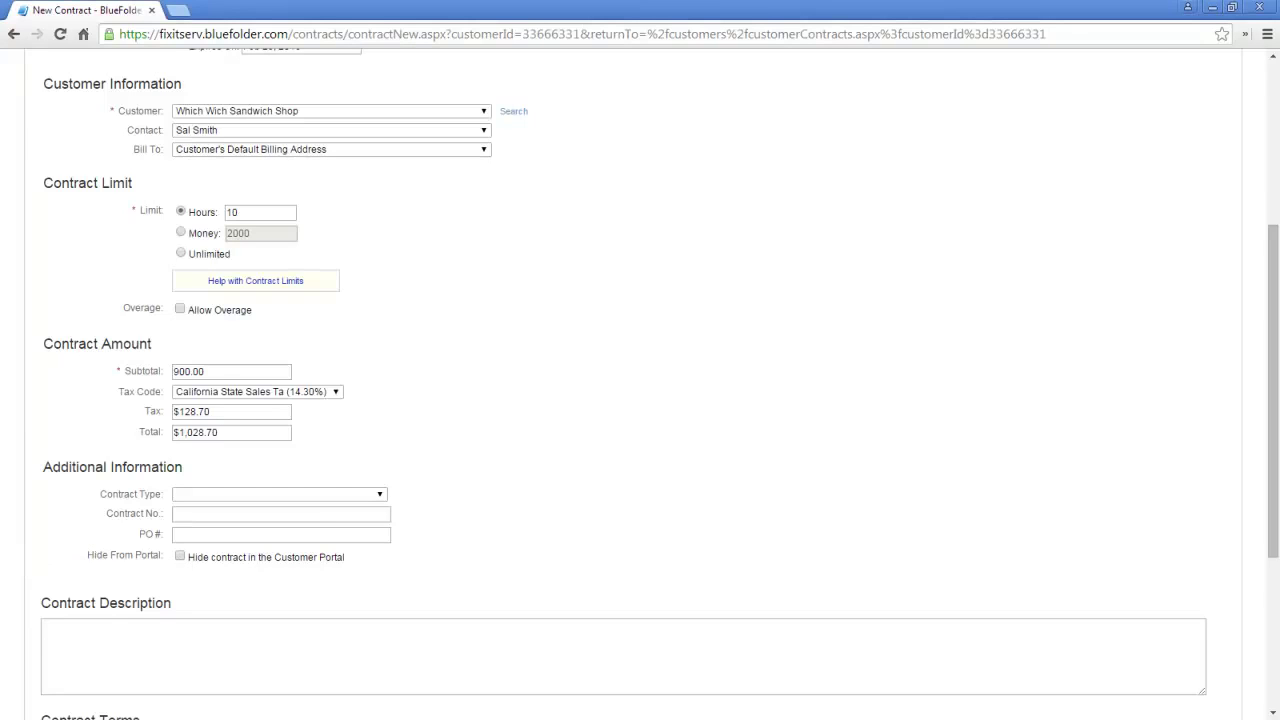
scroll(5, 517, "down", 2)
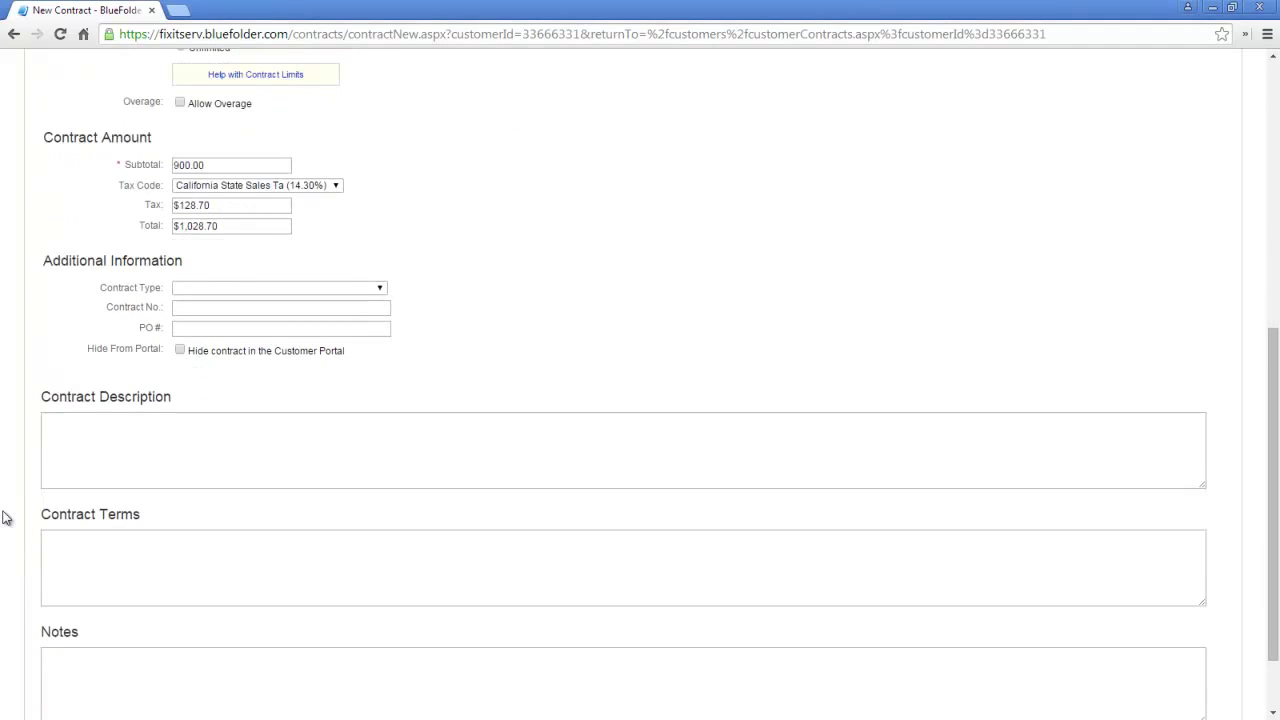
scroll(5, 517, "down", 1)
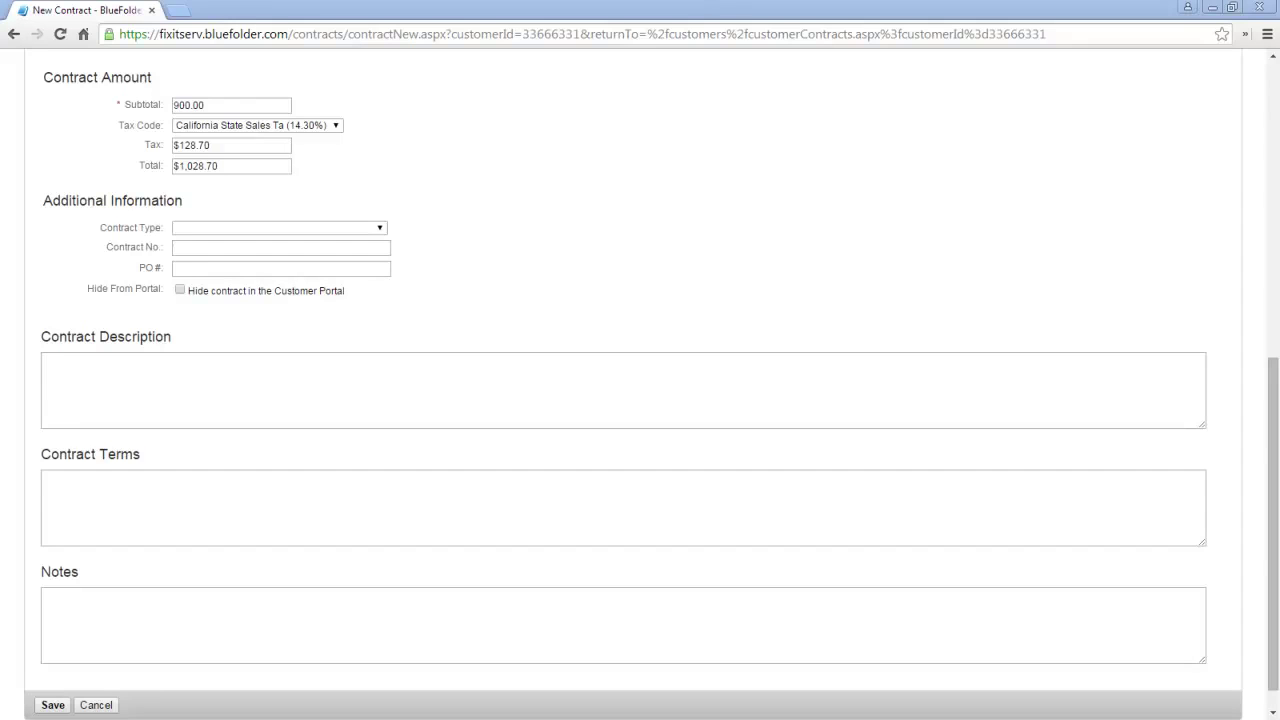
Step: Save the contract, then scroll through its Print Summary popup and close it
left_click(53, 705)
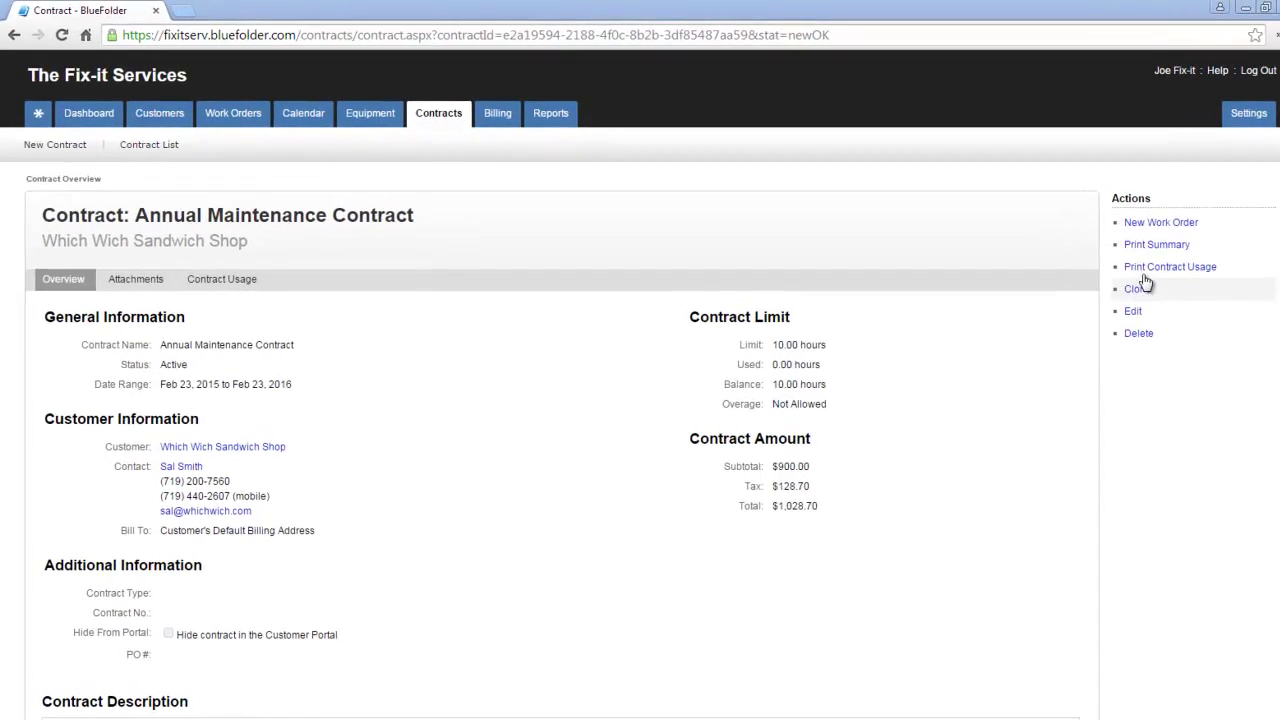
left_click(1126, 238)
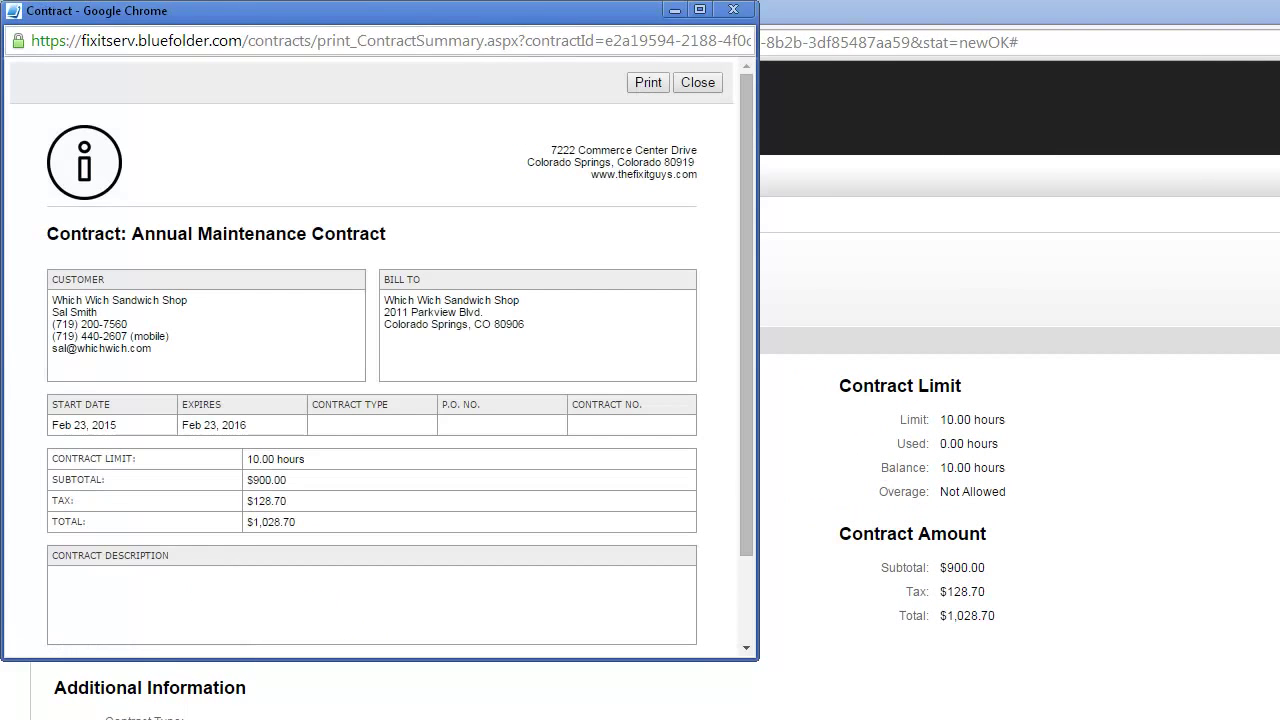
left_click_drag(748, 269, 746, 369)
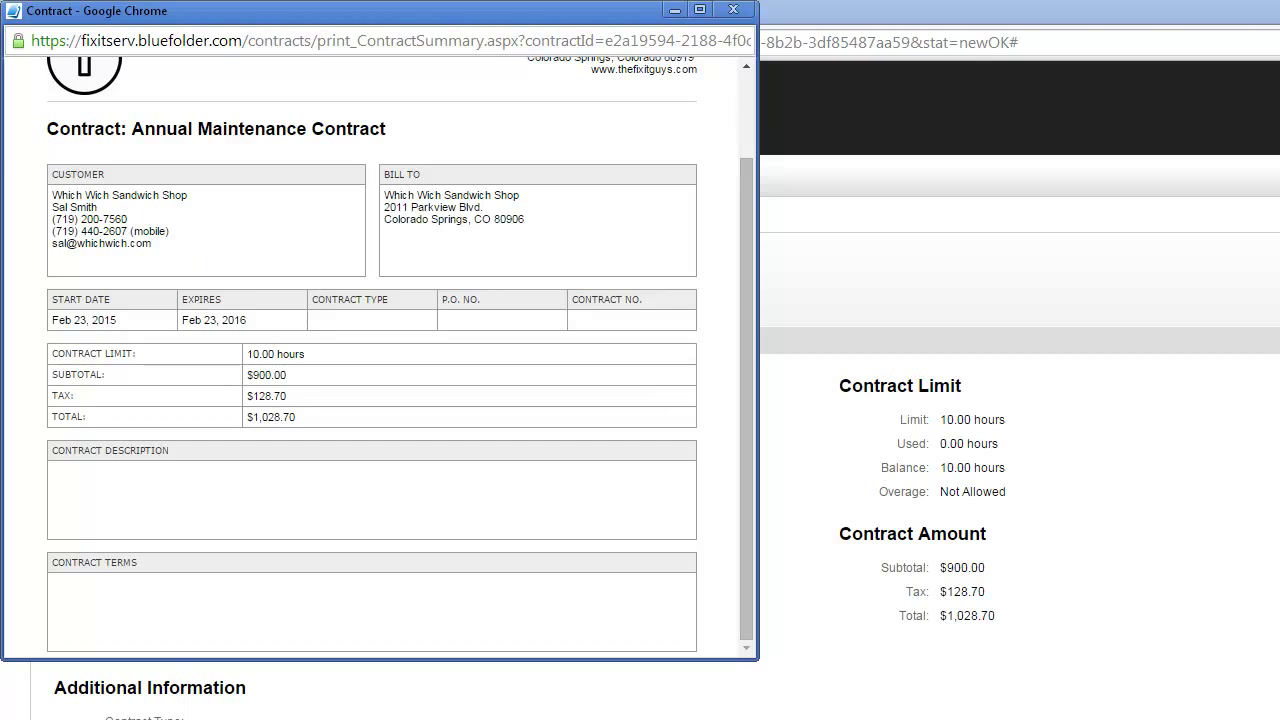
left_click_drag(746, 429, 737, 209)
left_click(699, 81)
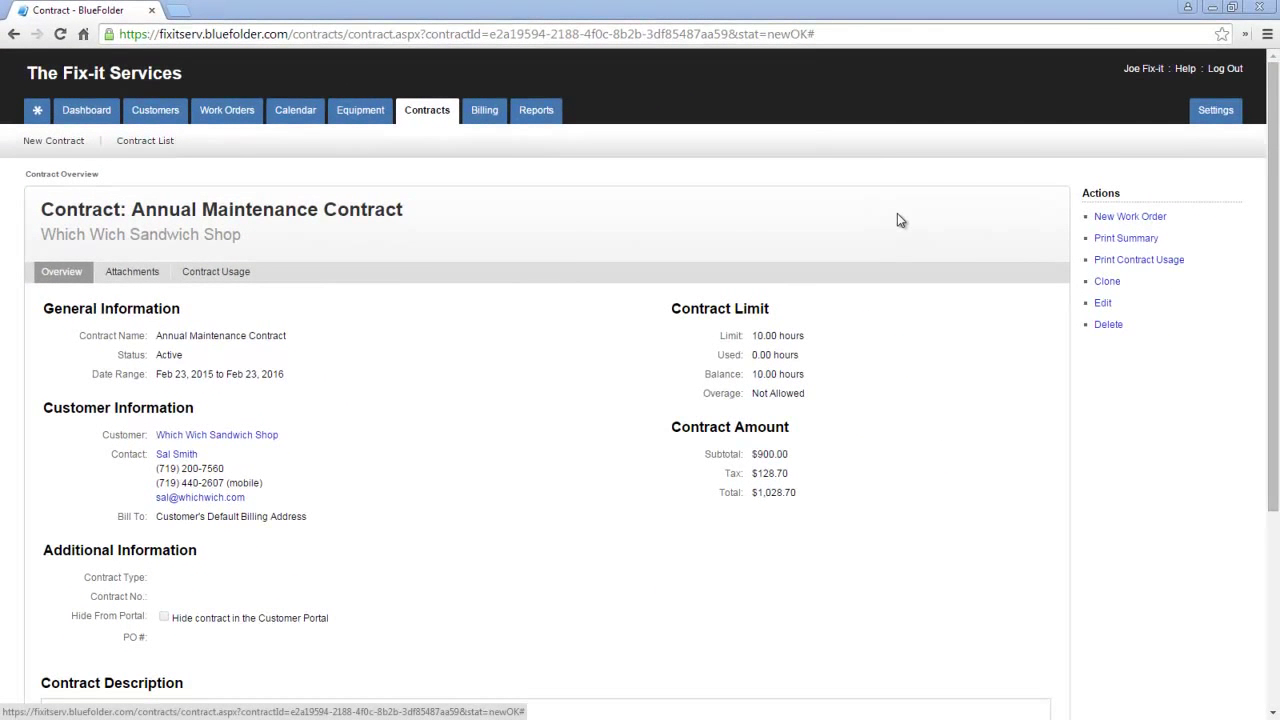
left_click(1116, 264)
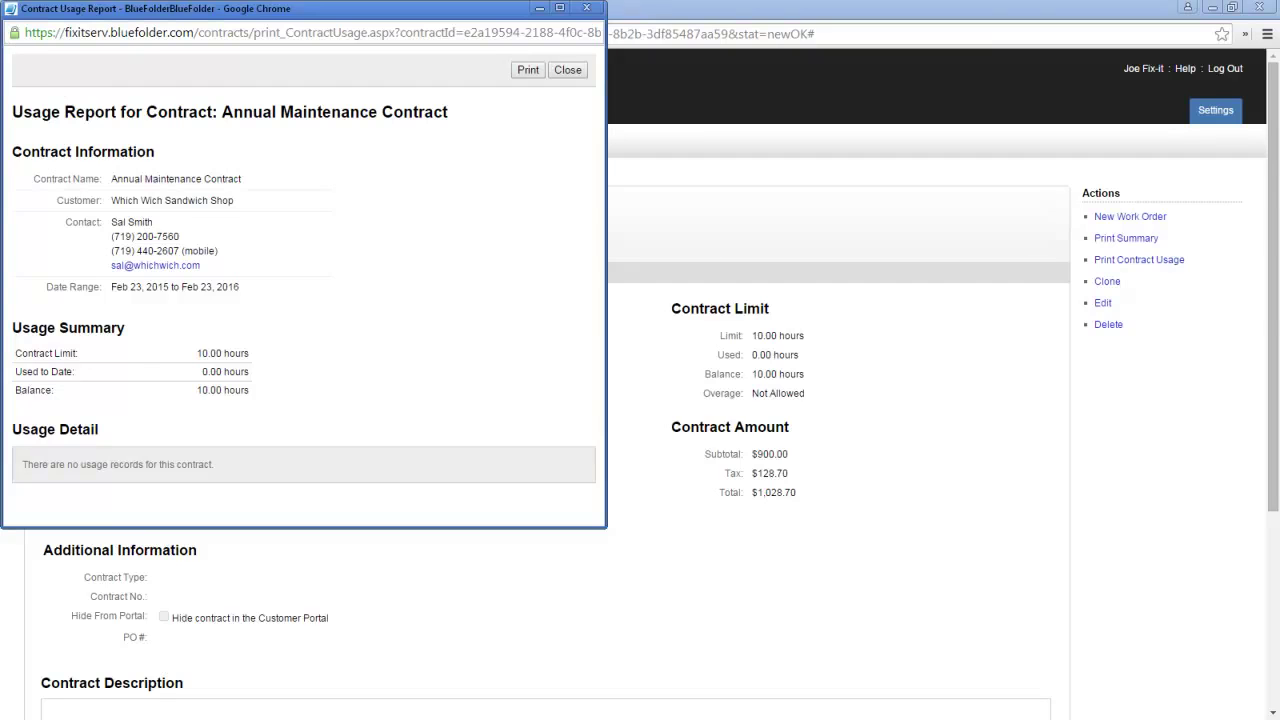
left_click(566, 74)
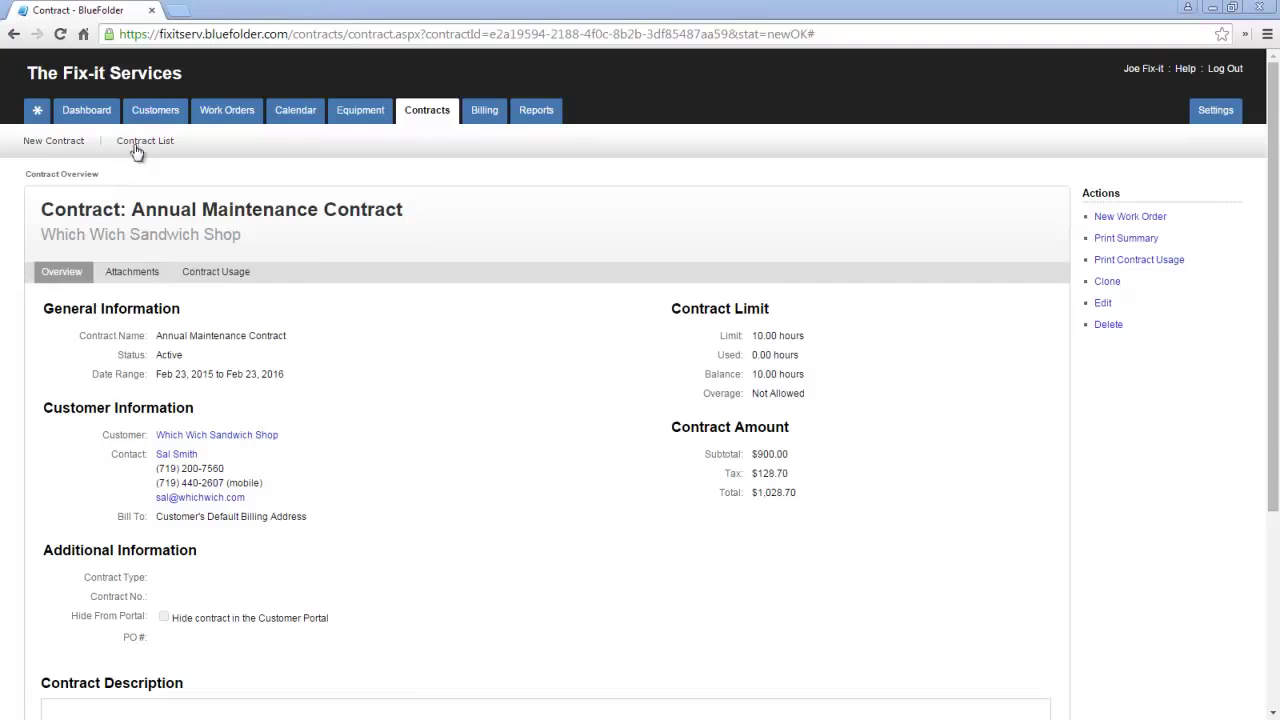
Step: From Which Wich Sandwich Shop's customer record, start a new work order
left_click(158, 112)
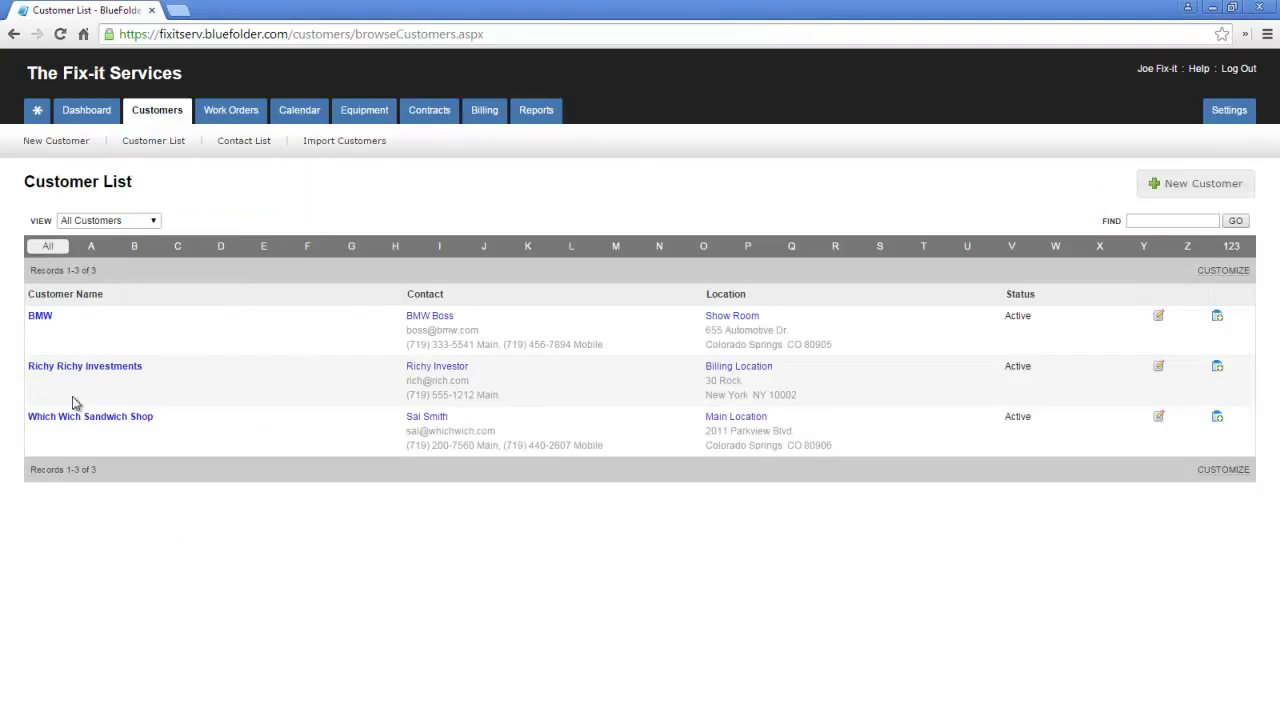
left_click(75, 425)
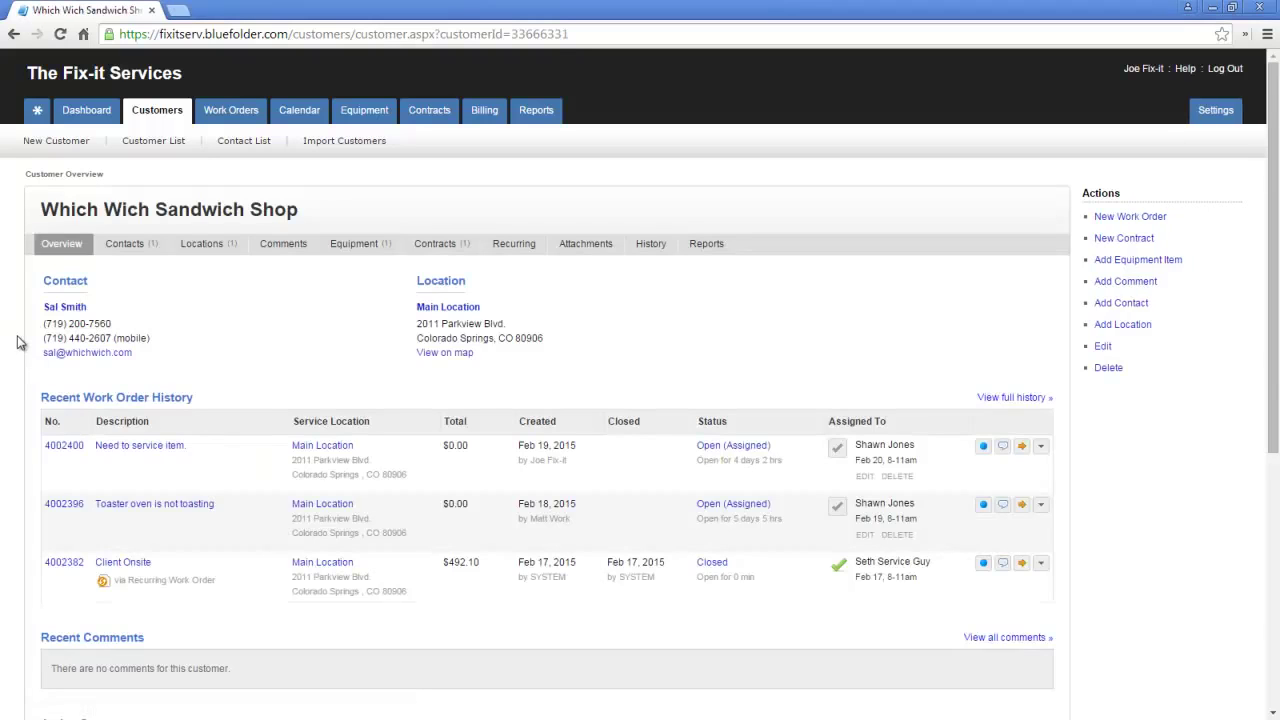
scroll(16, 342, "down", 2)
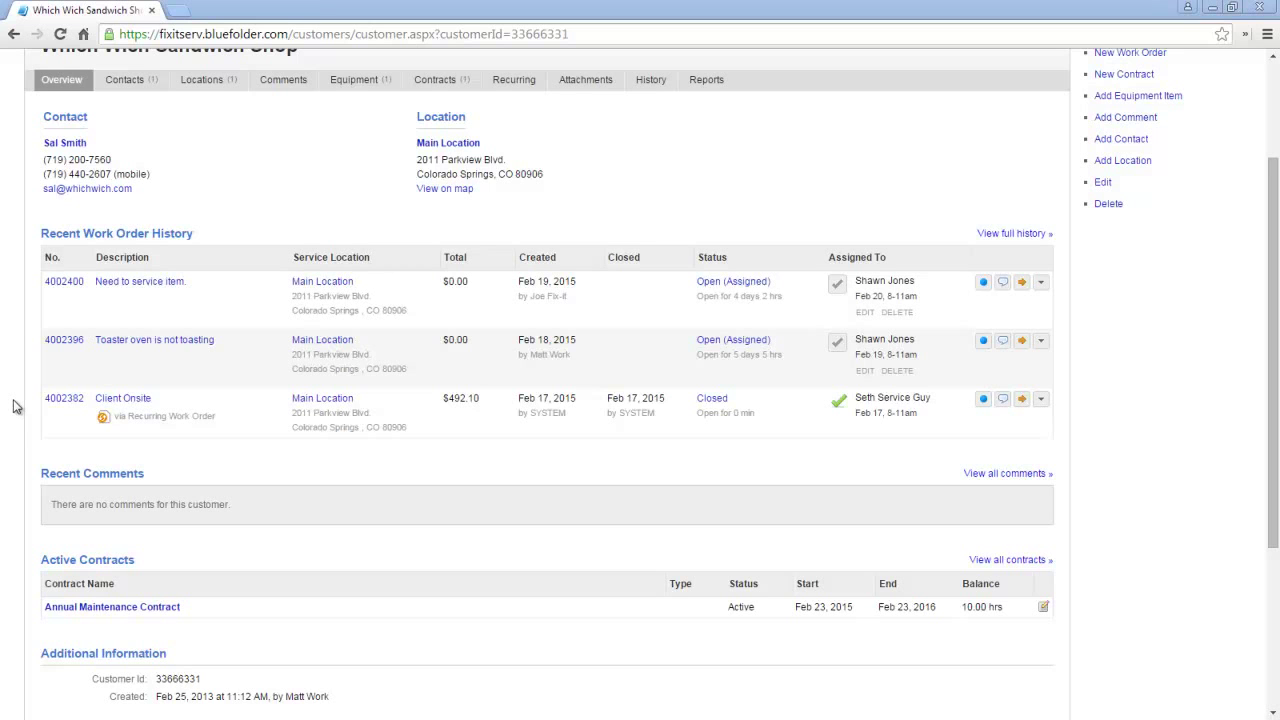
left_click(1101, 55)
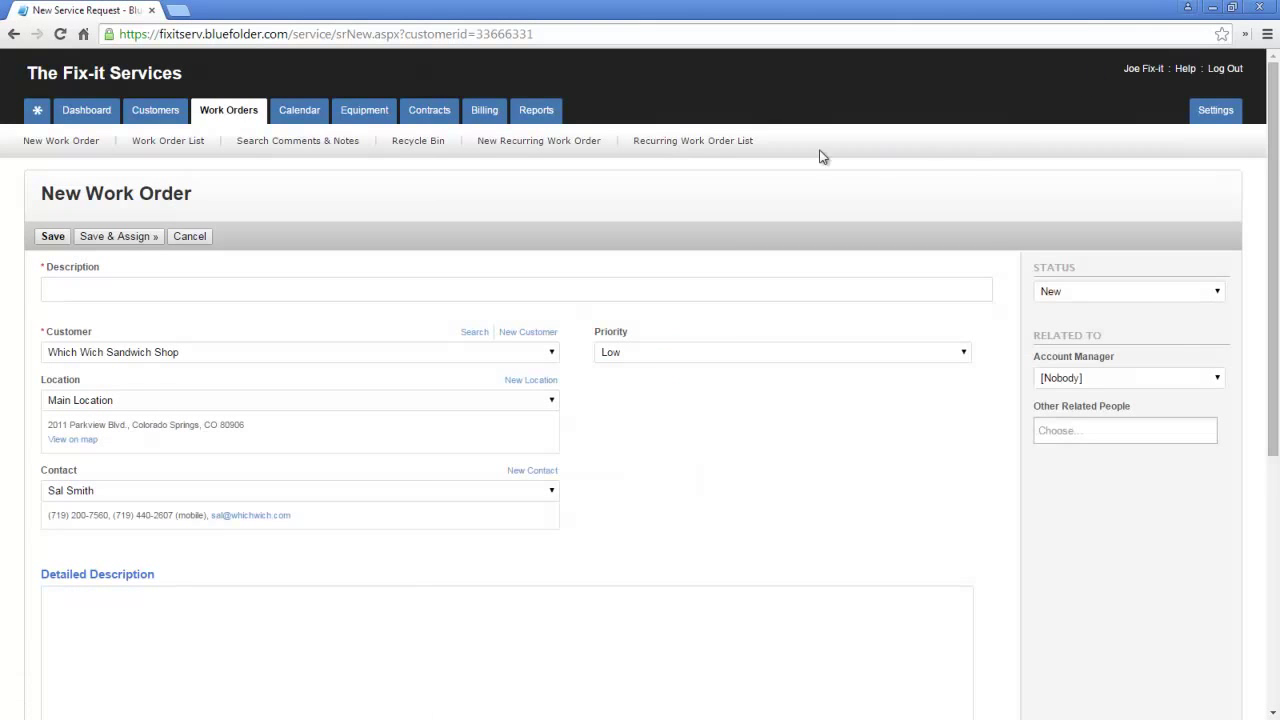
Step: Enter the work order description 'Lobby phone dead again.' from the suggestion list
left_click(165, 288)
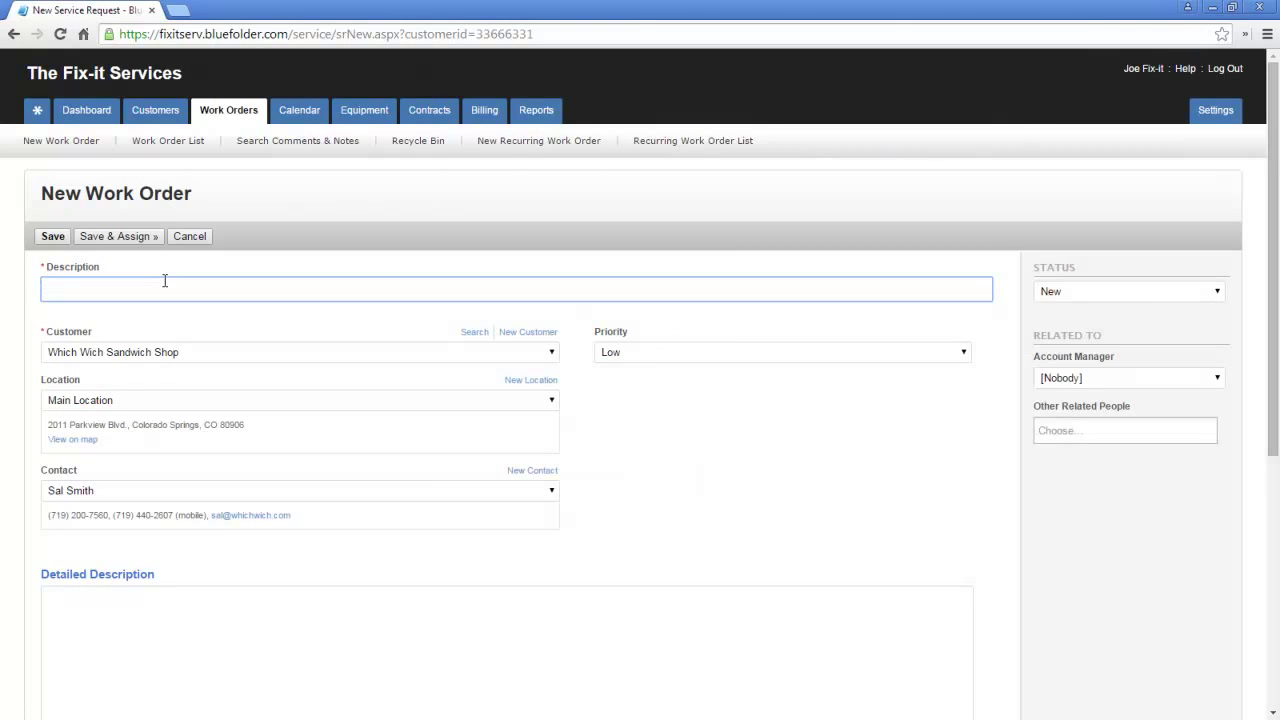
type("Lobby phone dead again.")
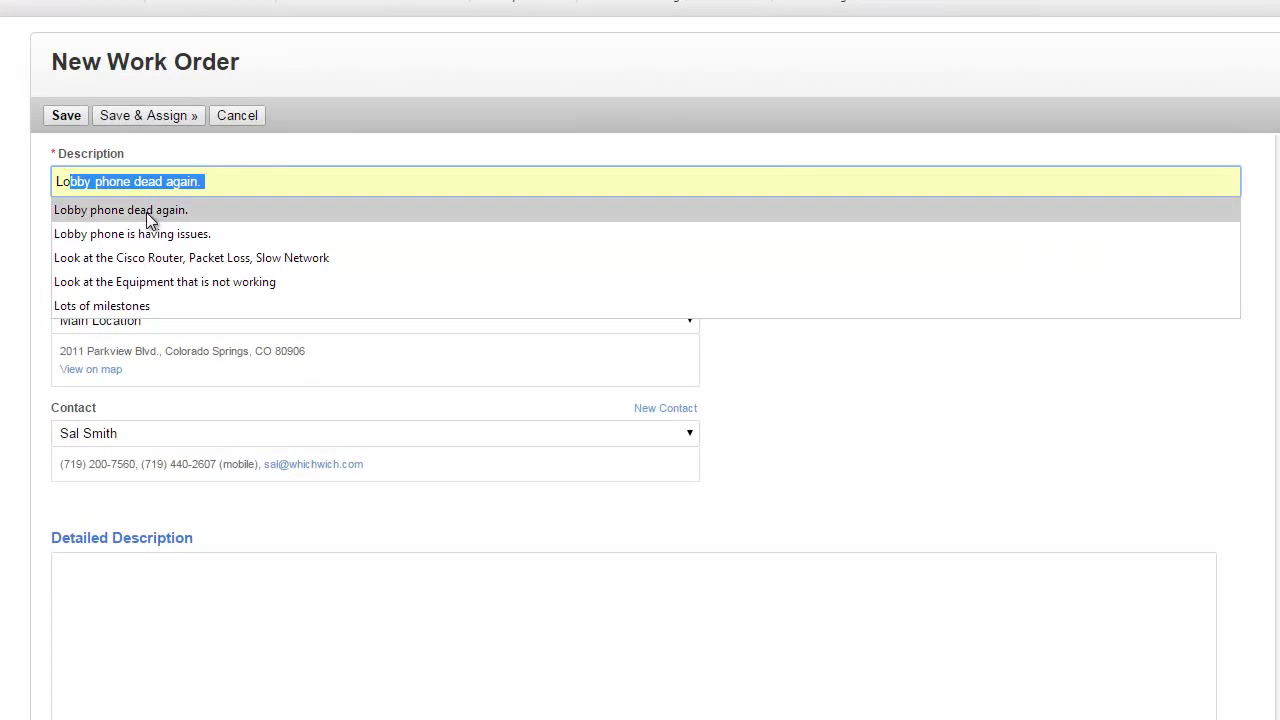
left_click(146, 213)
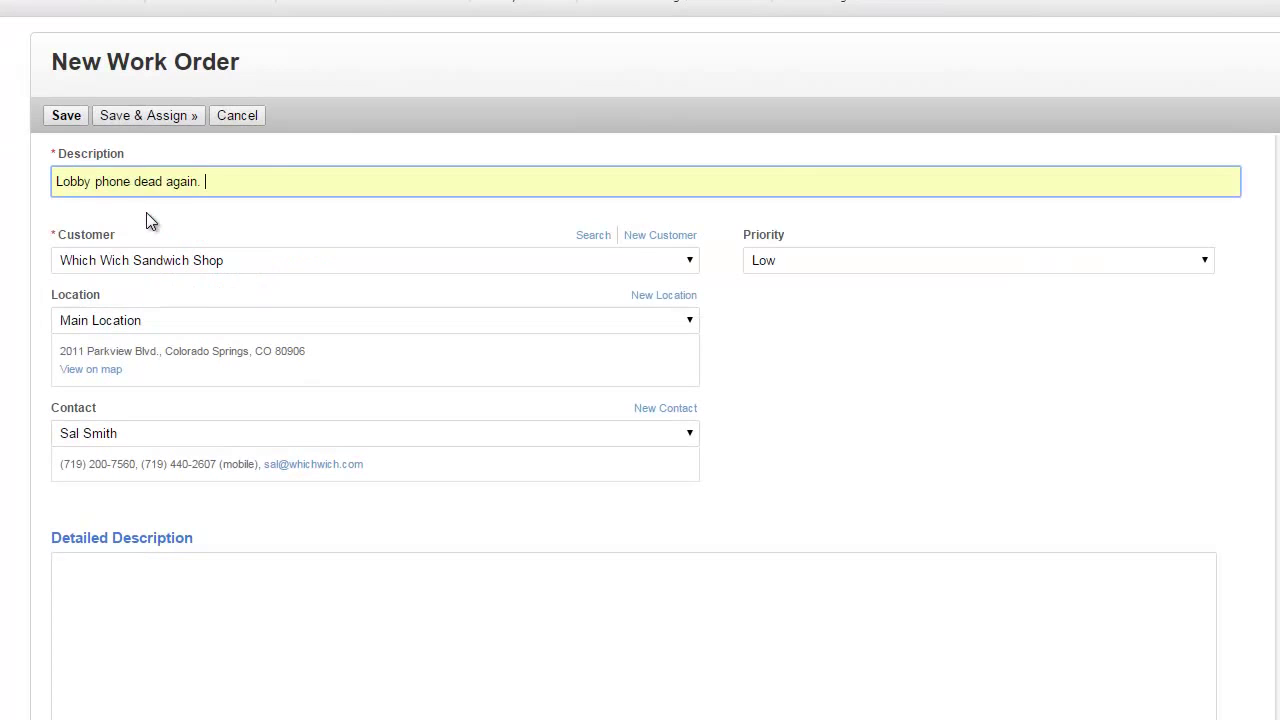
left_click(45, 312)
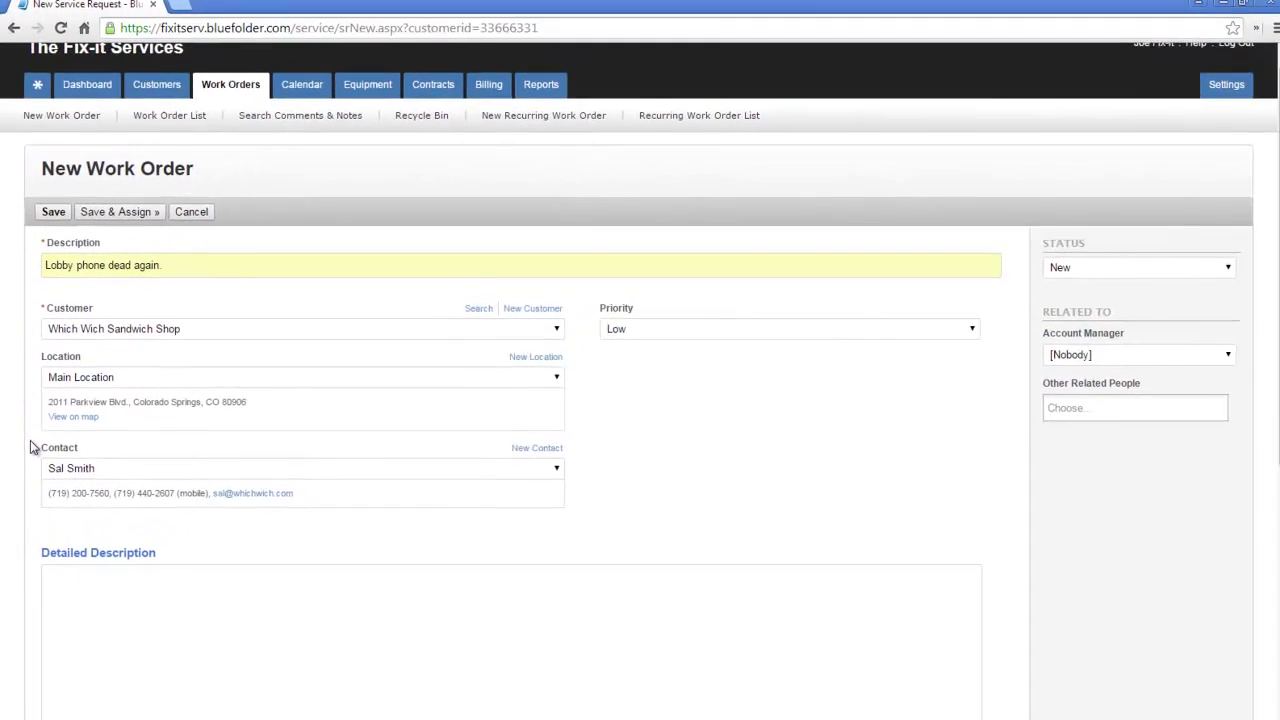
Step: Bill the work order to the Annual Maintenance Contract and save it
scroll(31, 450, "down", 3)
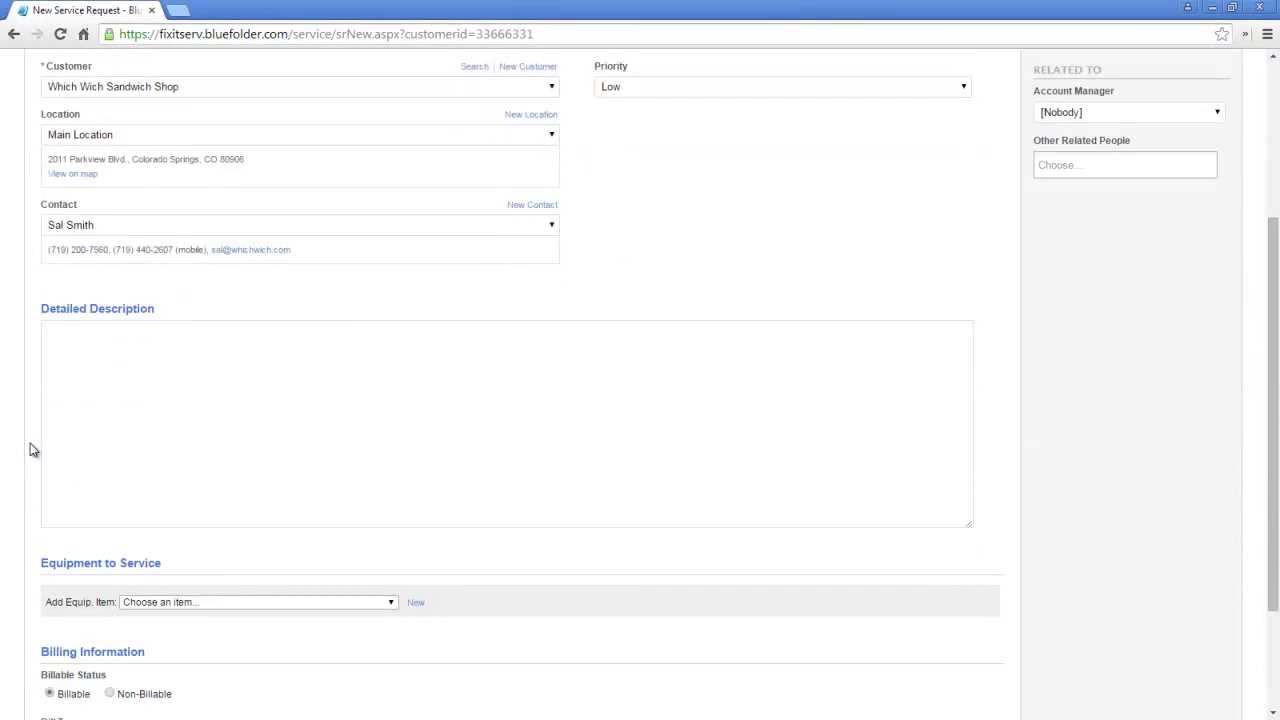
scroll(31, 450, "down", 2)
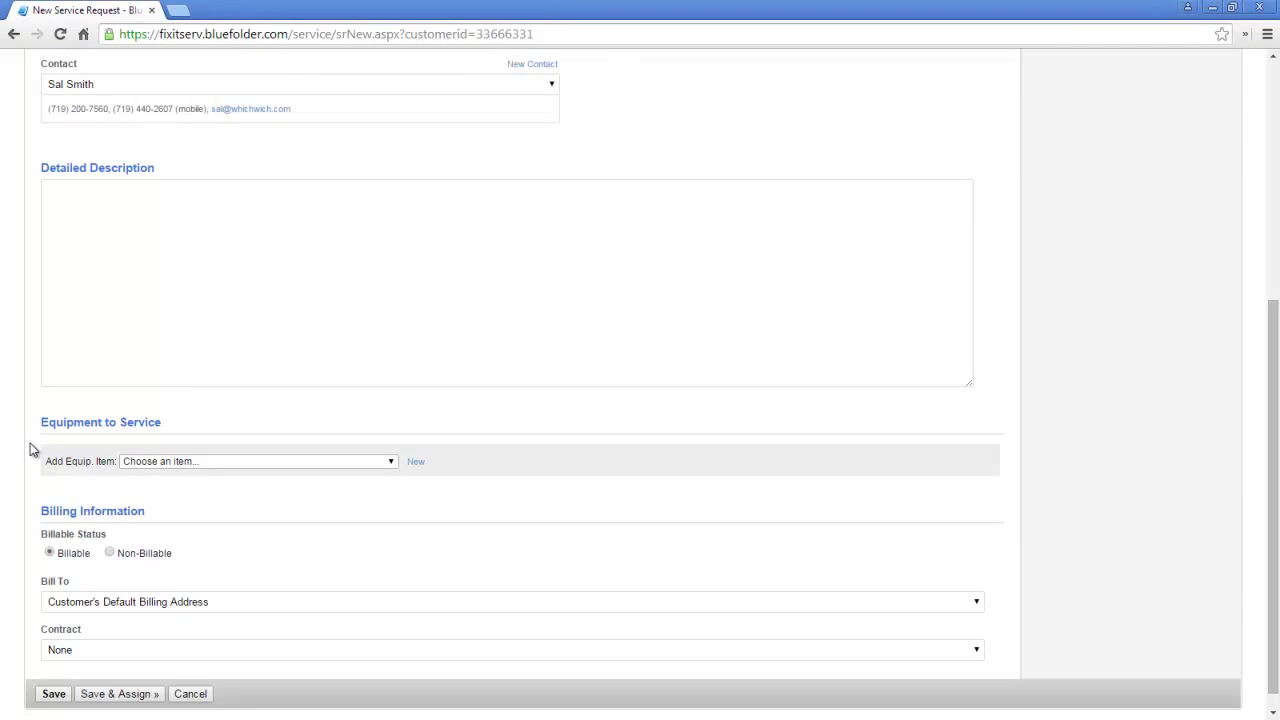
scroll(31, 450, "down", 1)
left_click(100, 628)
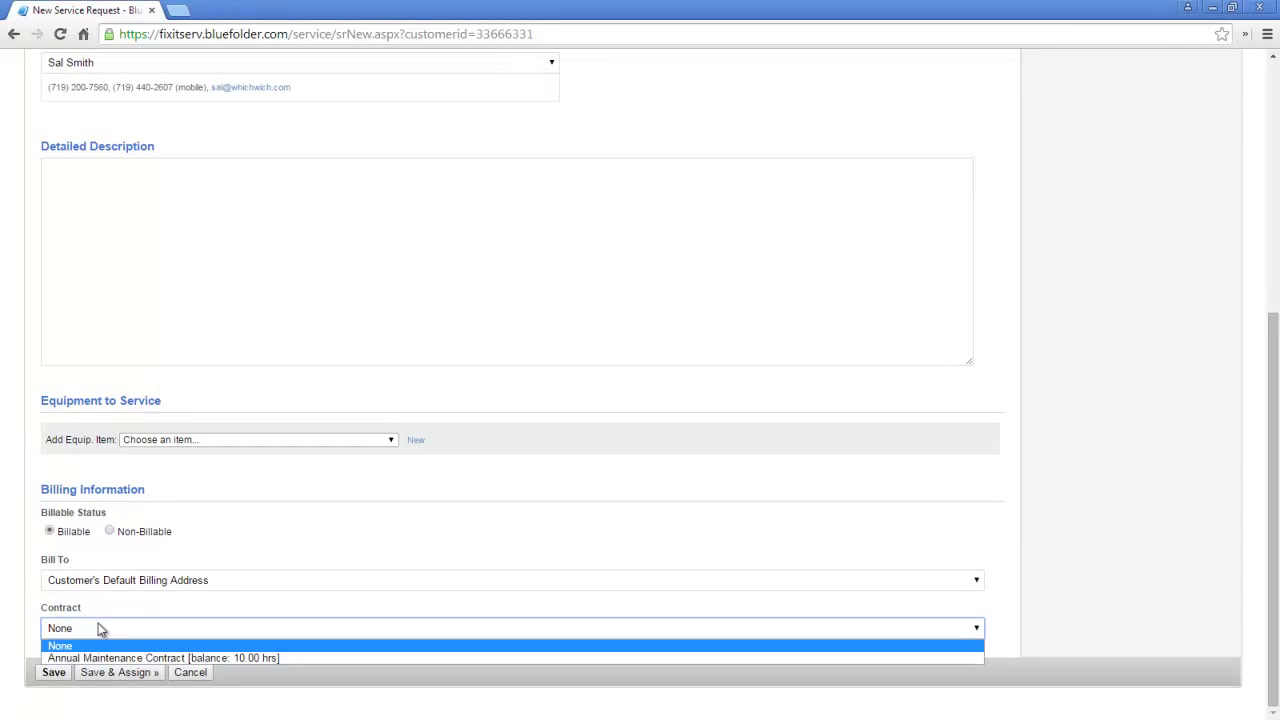
left_click(109, 658)
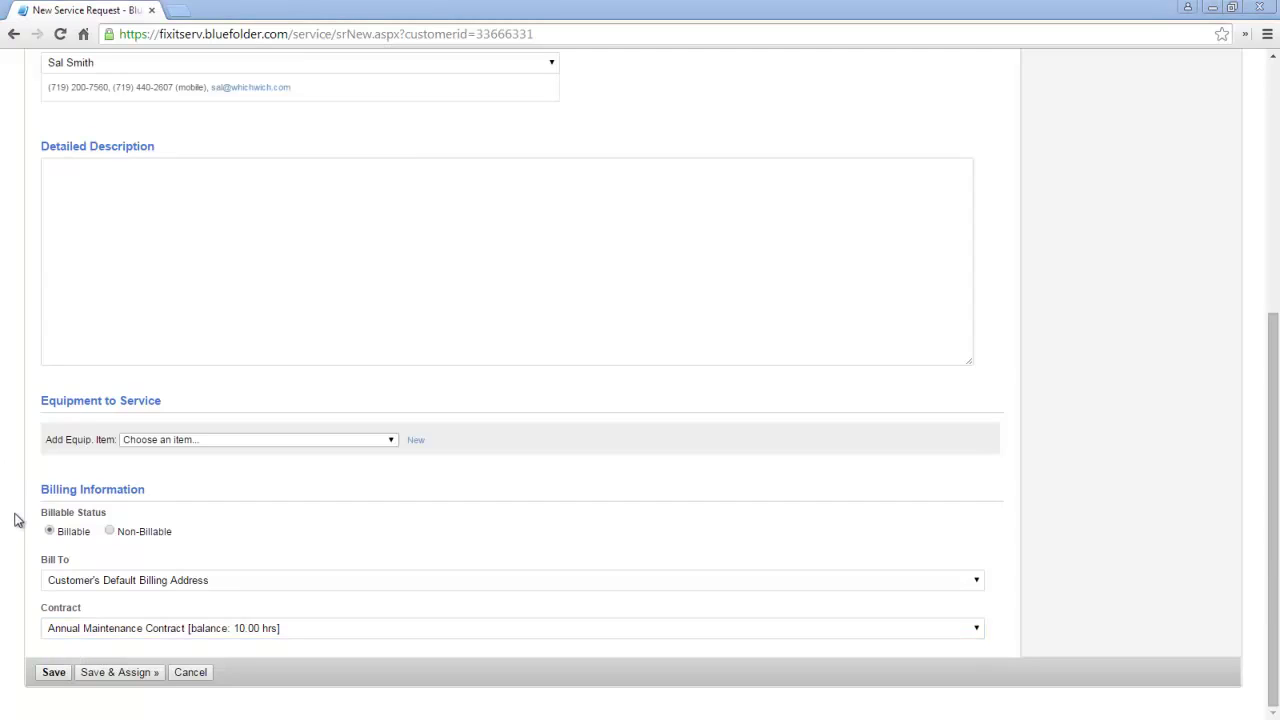
left_click(60, 677)
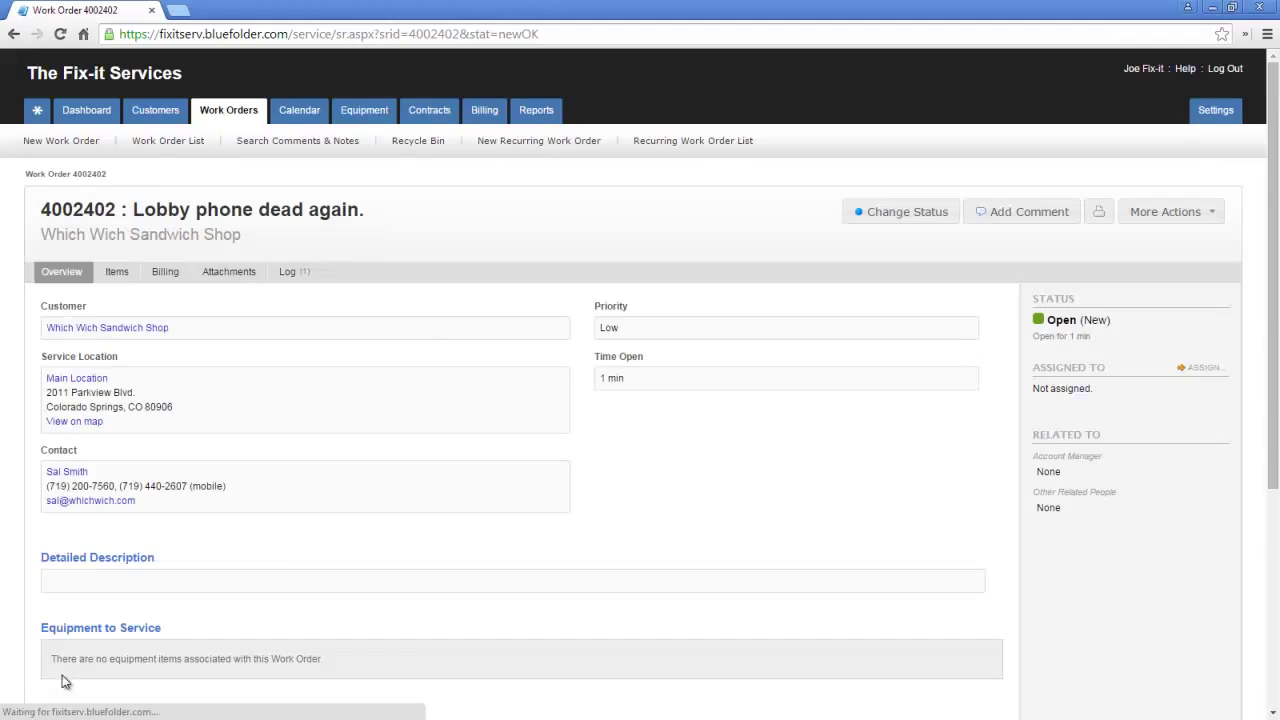
Step: Add a labor item to work order 4002402 using the Exterior Cleanup rate
left_click(1160, 212)
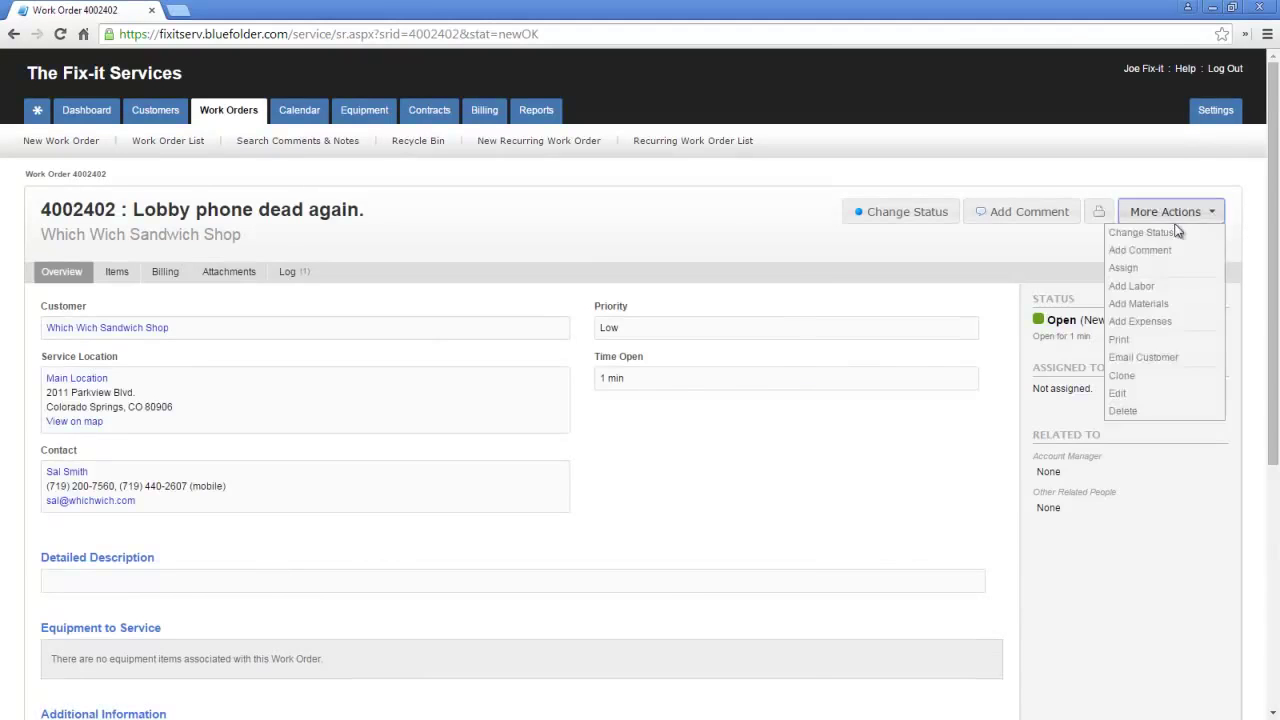
left_click(1165, 283)
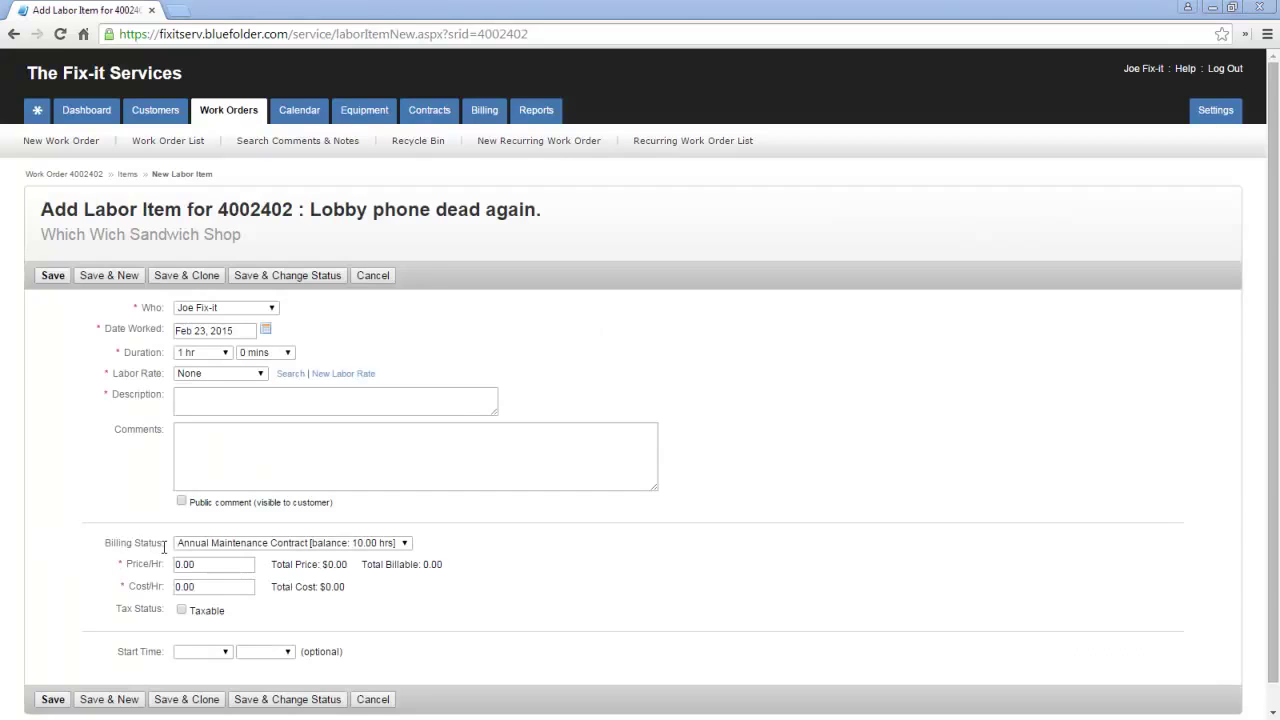
left_click(223, 376)
left_click(214, 409)
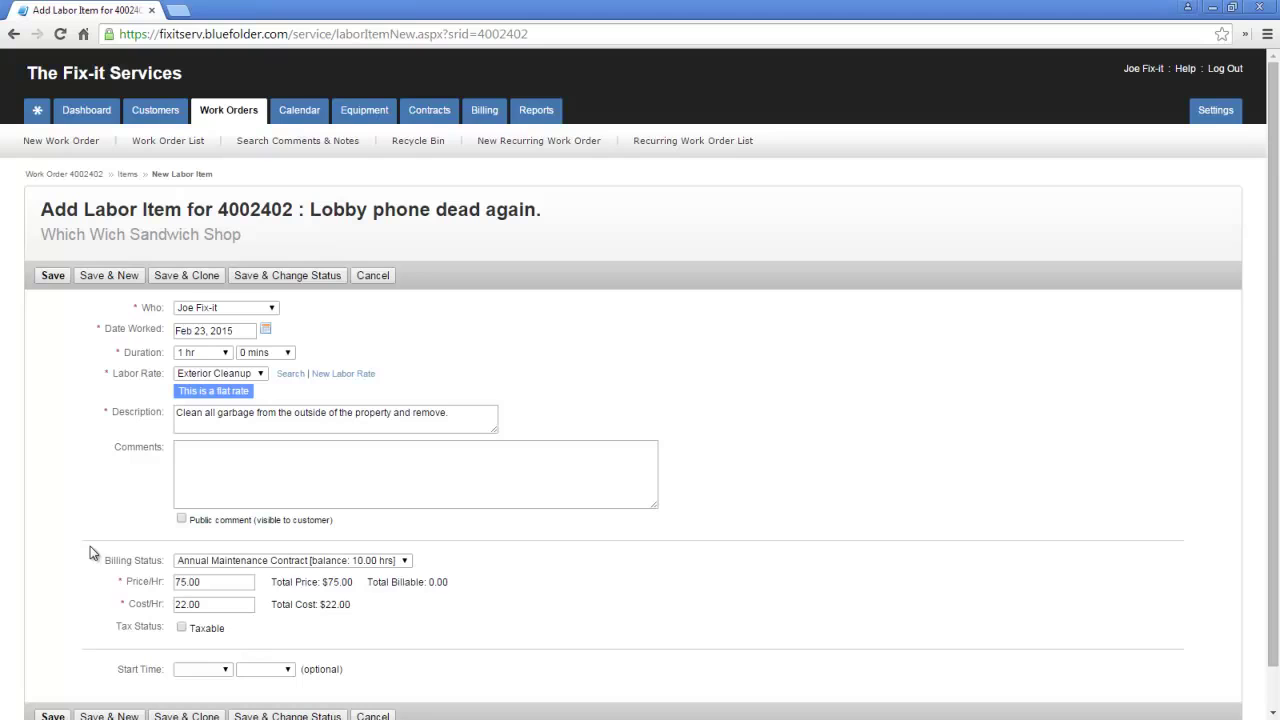
Step: Set the labor billing status to Billable and begin a new materials item
left_click(290, 560)
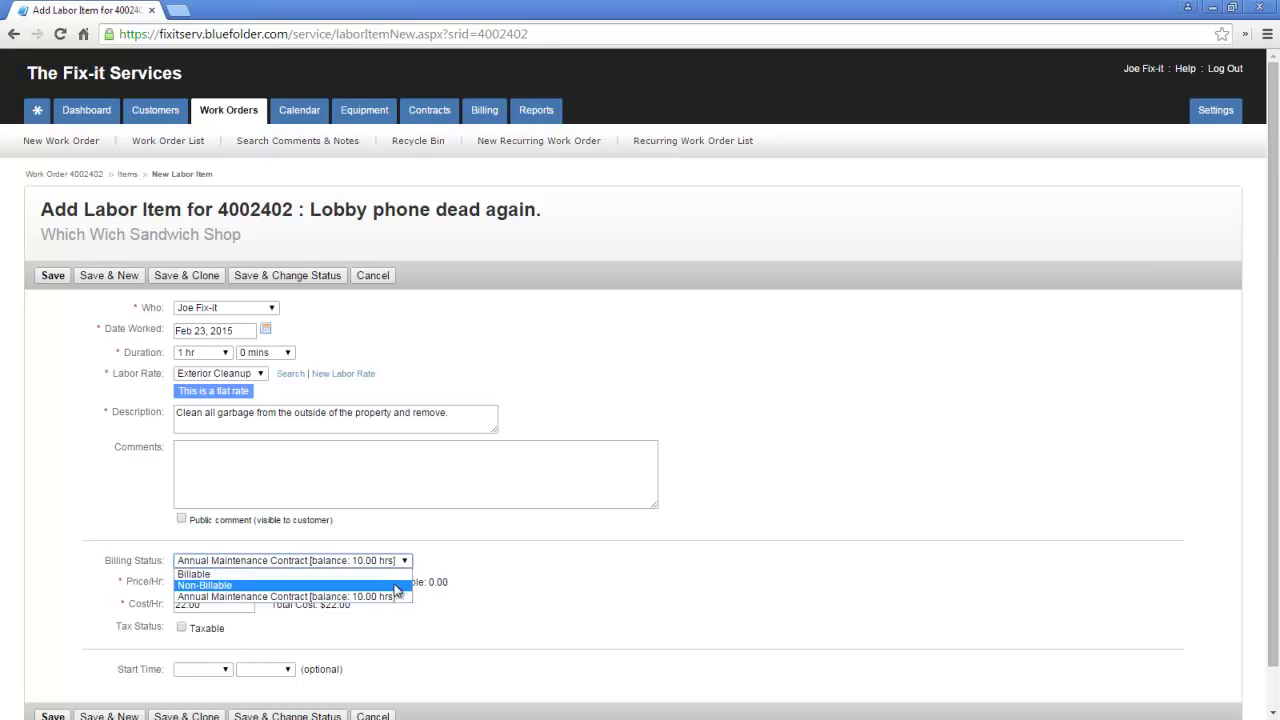
left_click(396, 574)
left_click(400, 561)
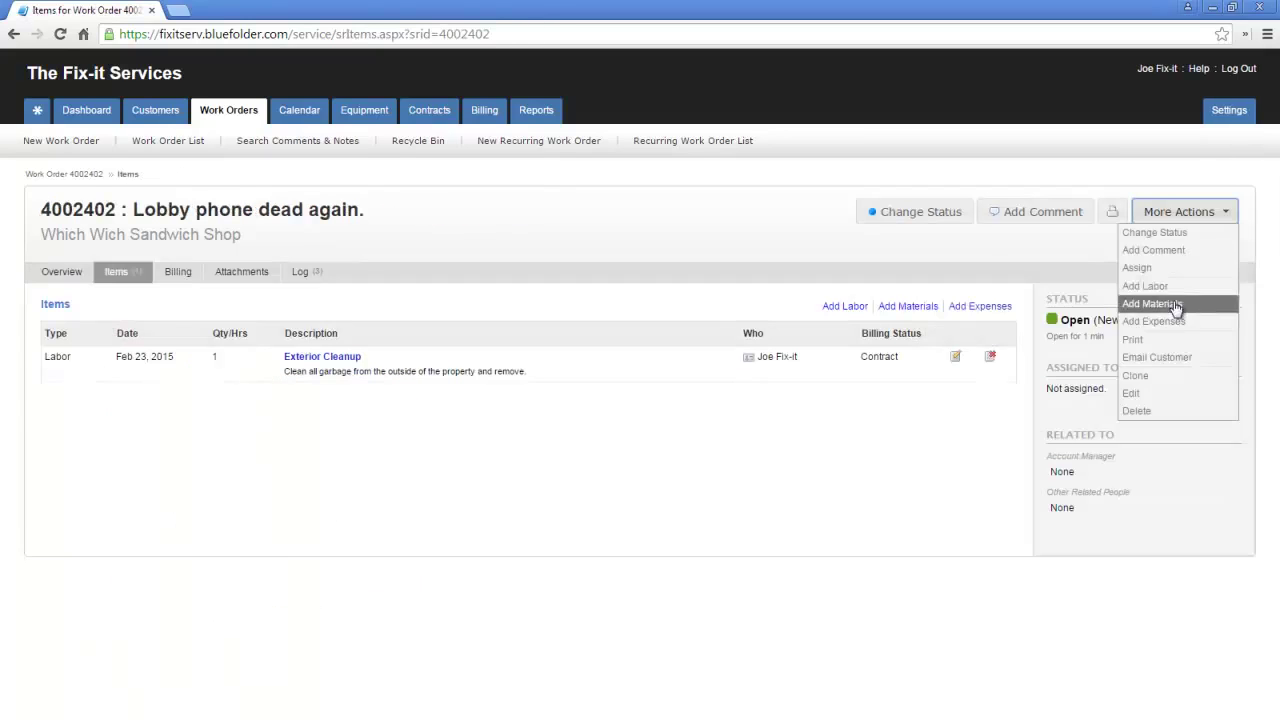
left_click(1173, 301)
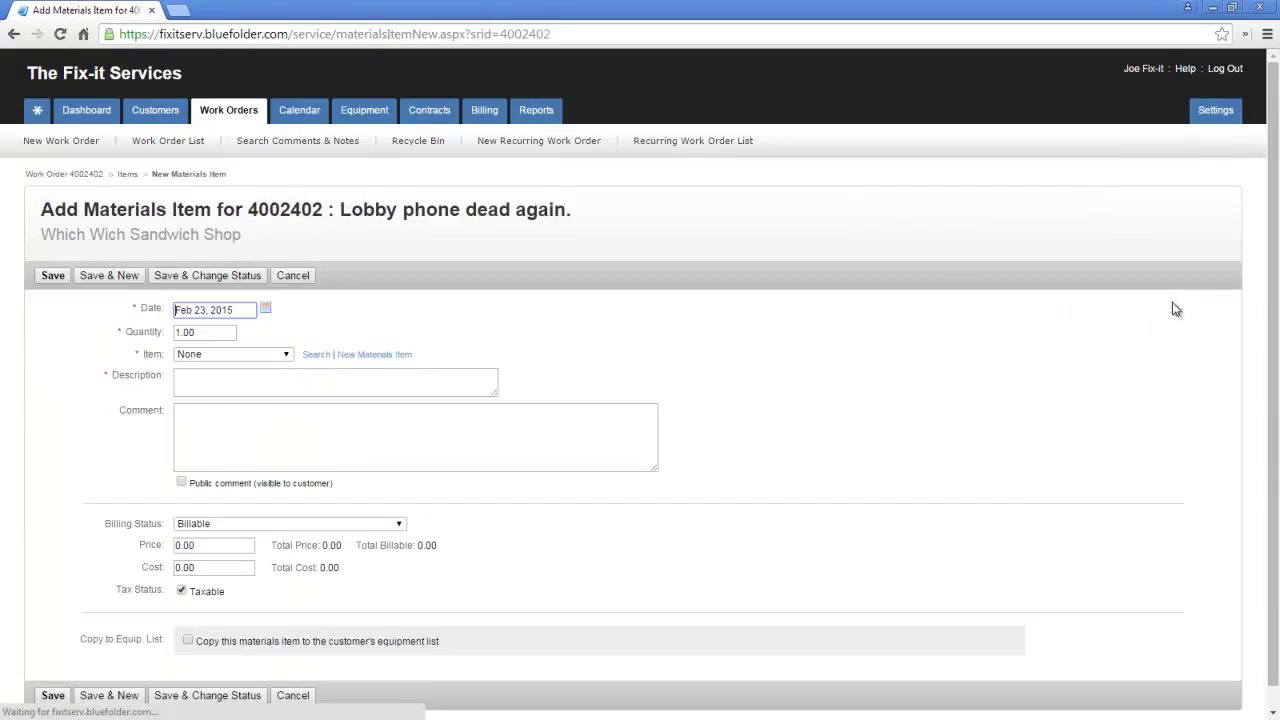
Step: Save a Toaster Electrical Cord materials item charged to the Annual Maintenance Contract
left_click(240, 357)
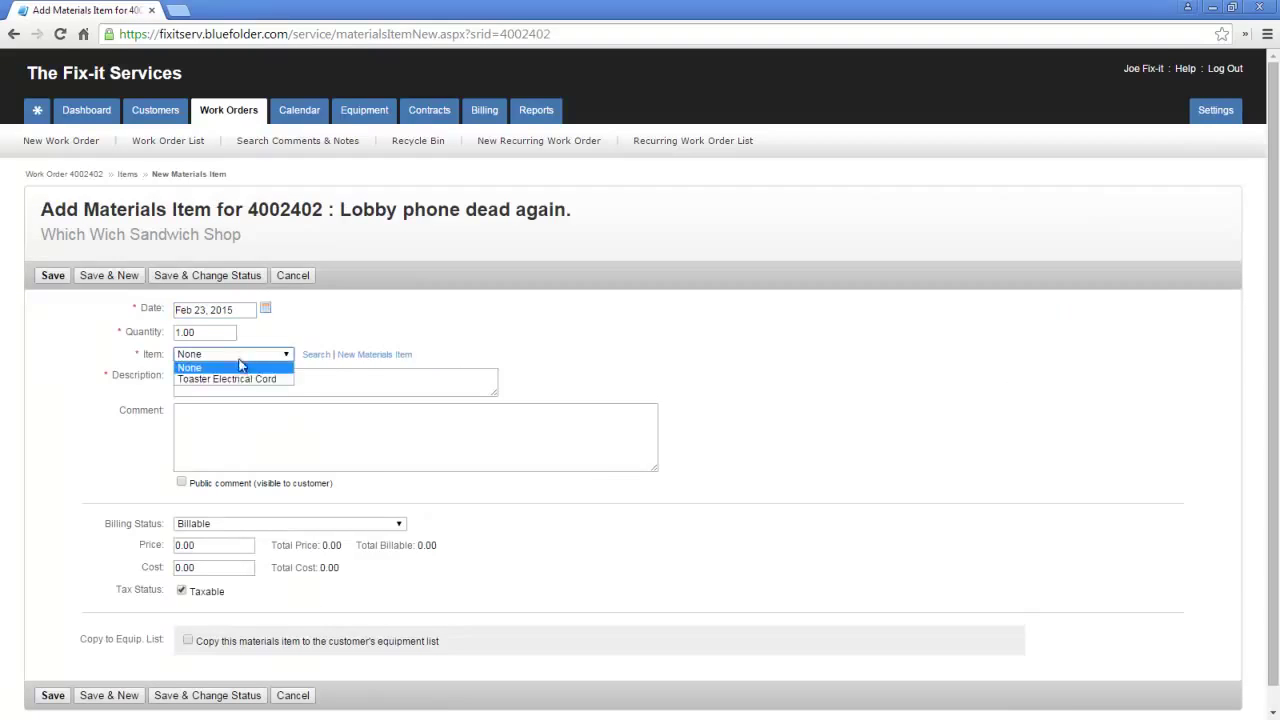
left_click(237, 379)
left_click(222, 525)
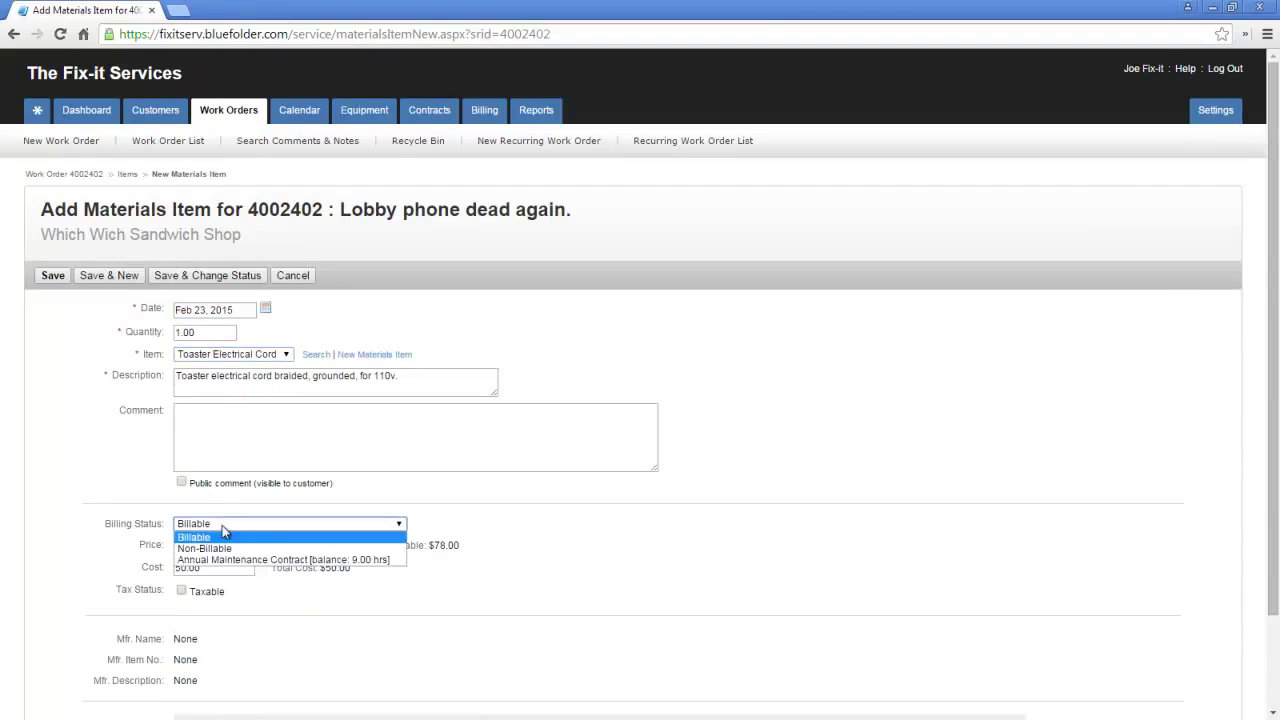
left_click(230, 560)
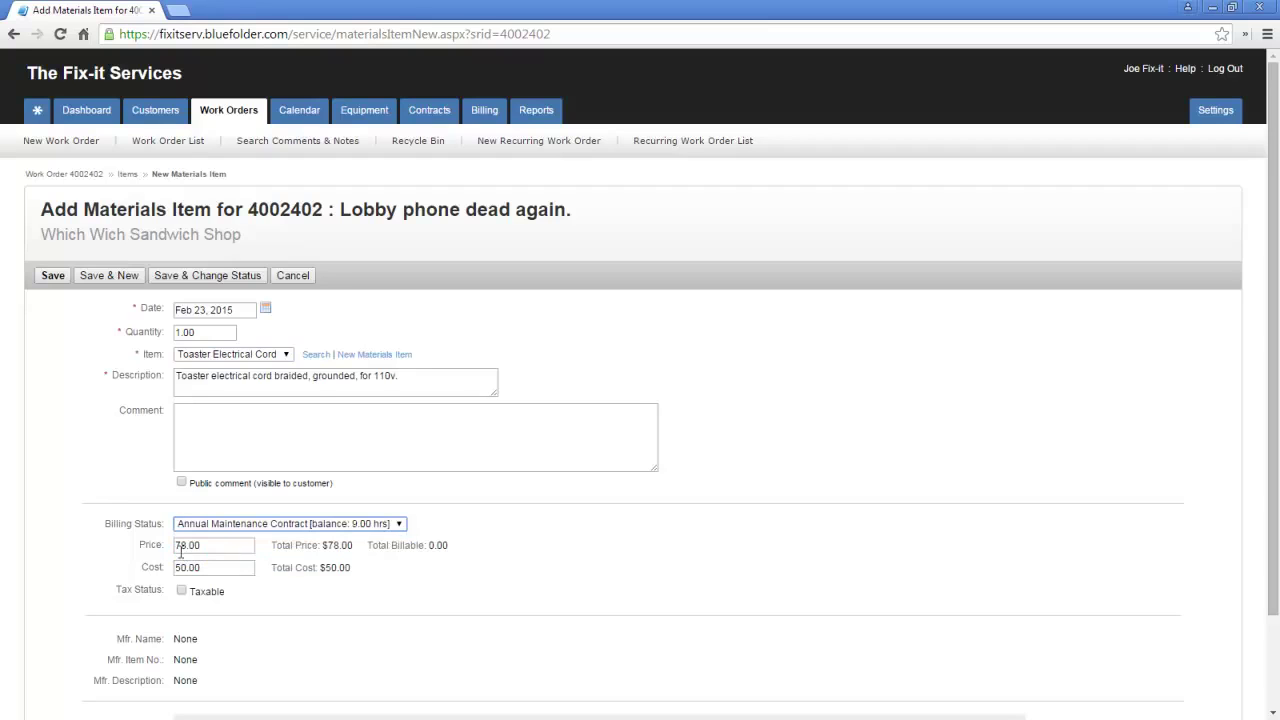
left_click(54, 275)
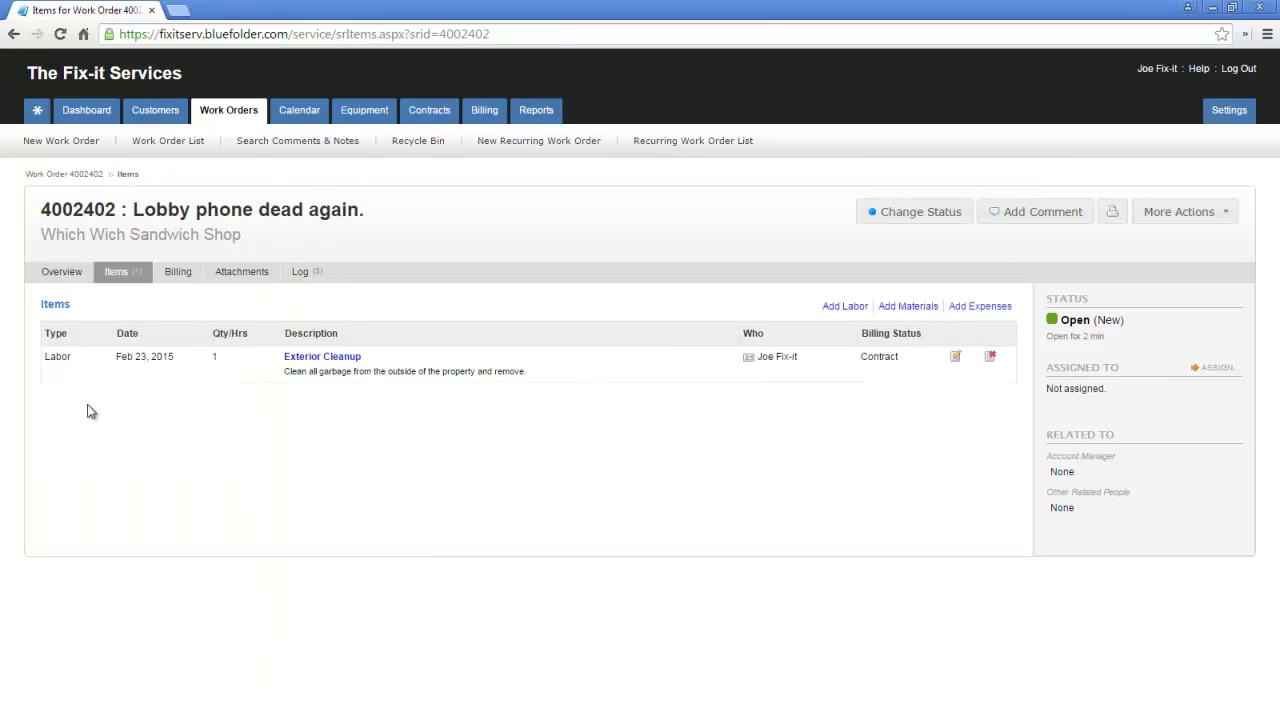
Step: Show the Annual Maintenance Contract's usage for Which Wich Sandwich Shop: 1.00 of 10.00 hours used
left_click(135, 244)
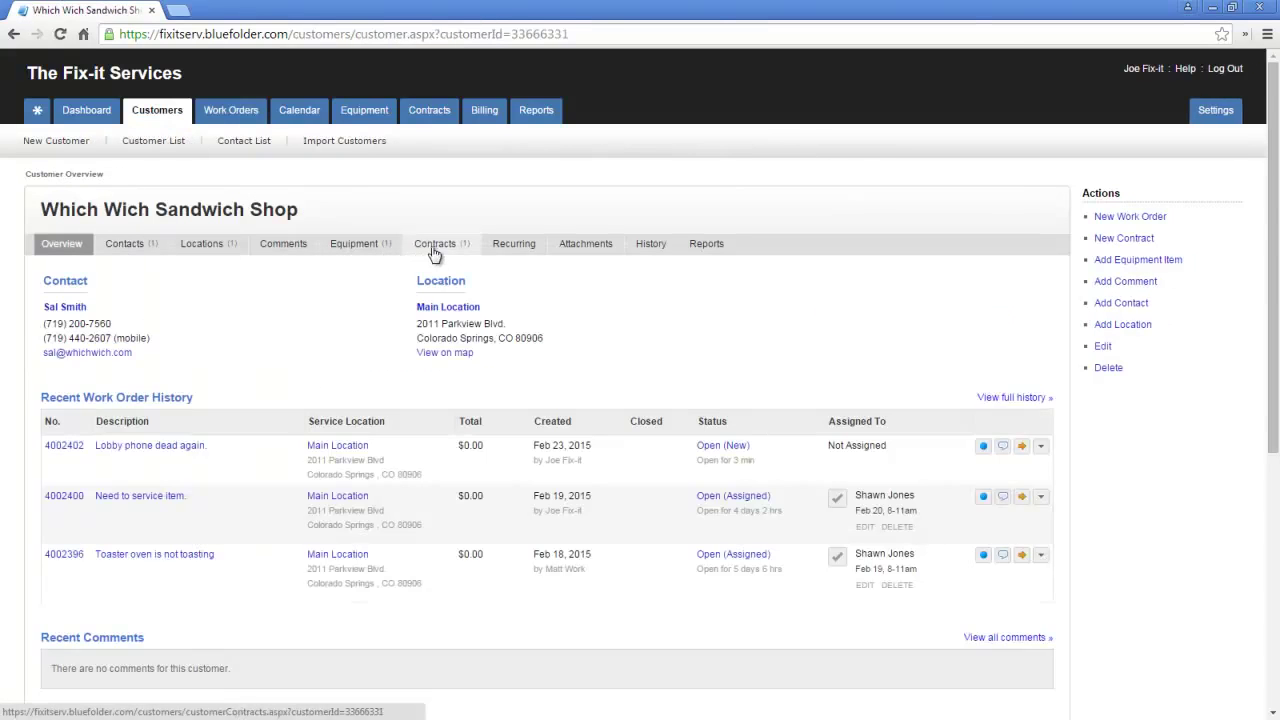
left_click(434, 250)
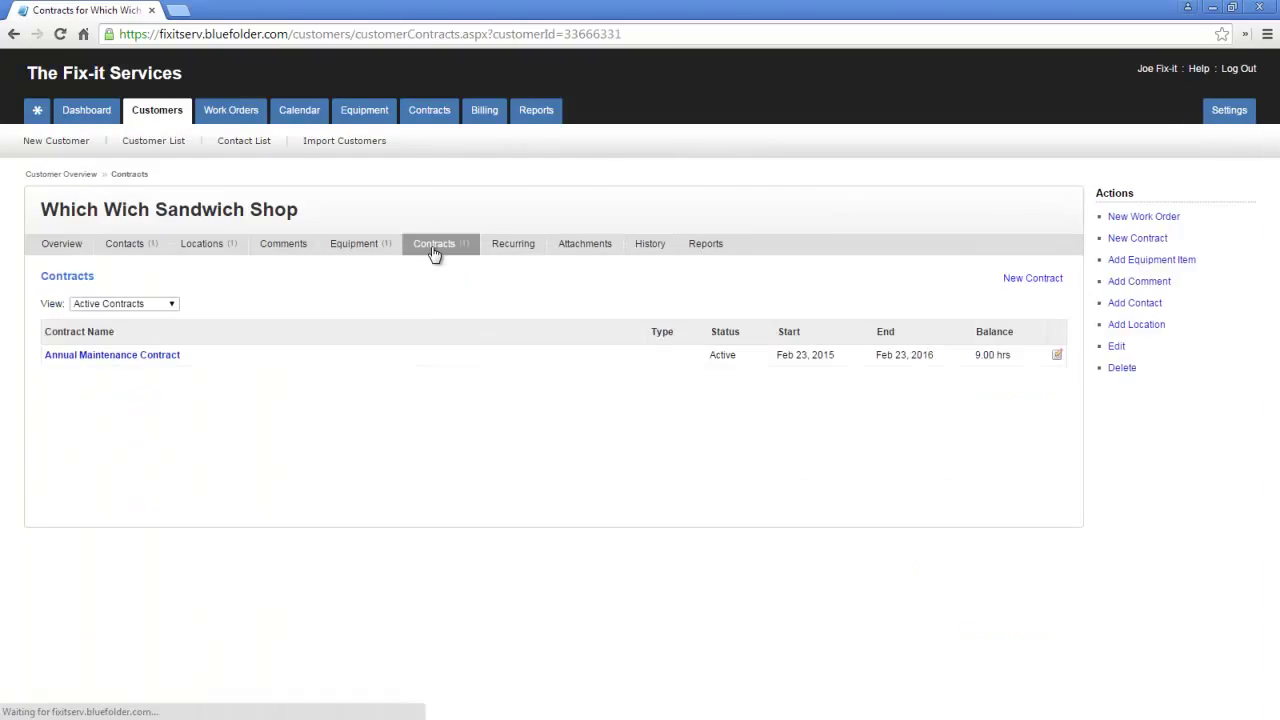
left_click(144, 357)
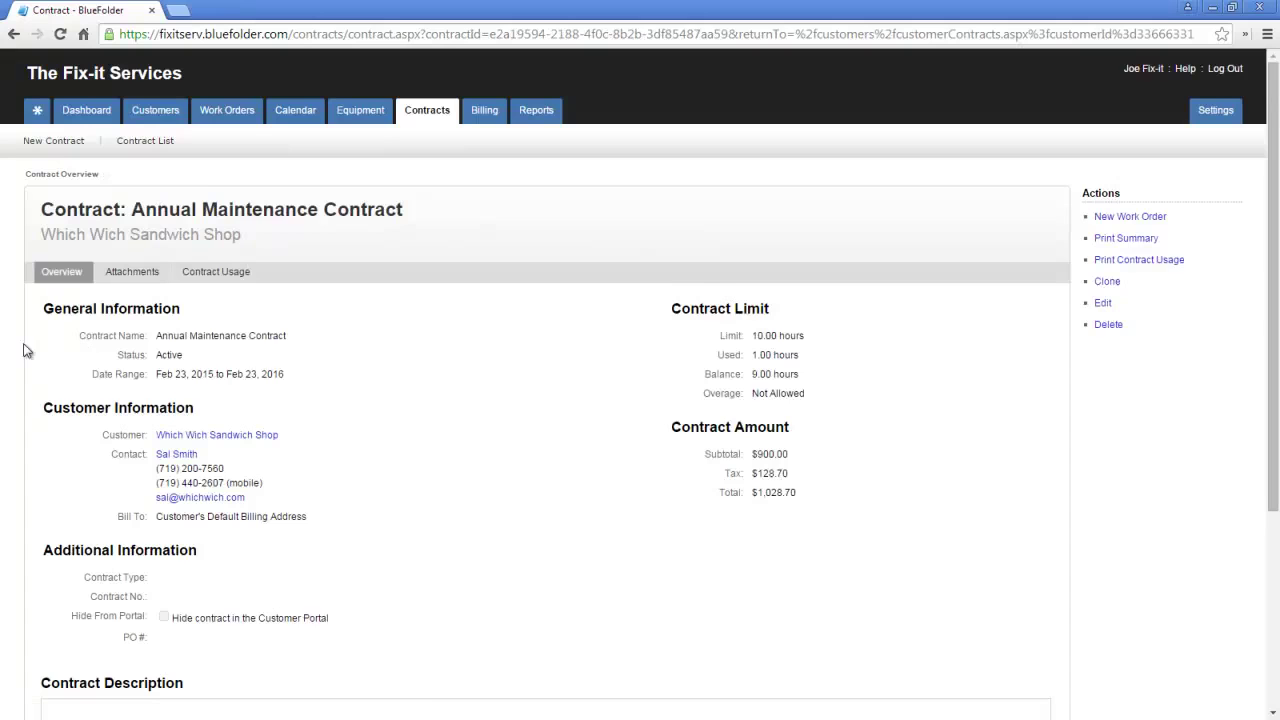
left_click(232, 258)
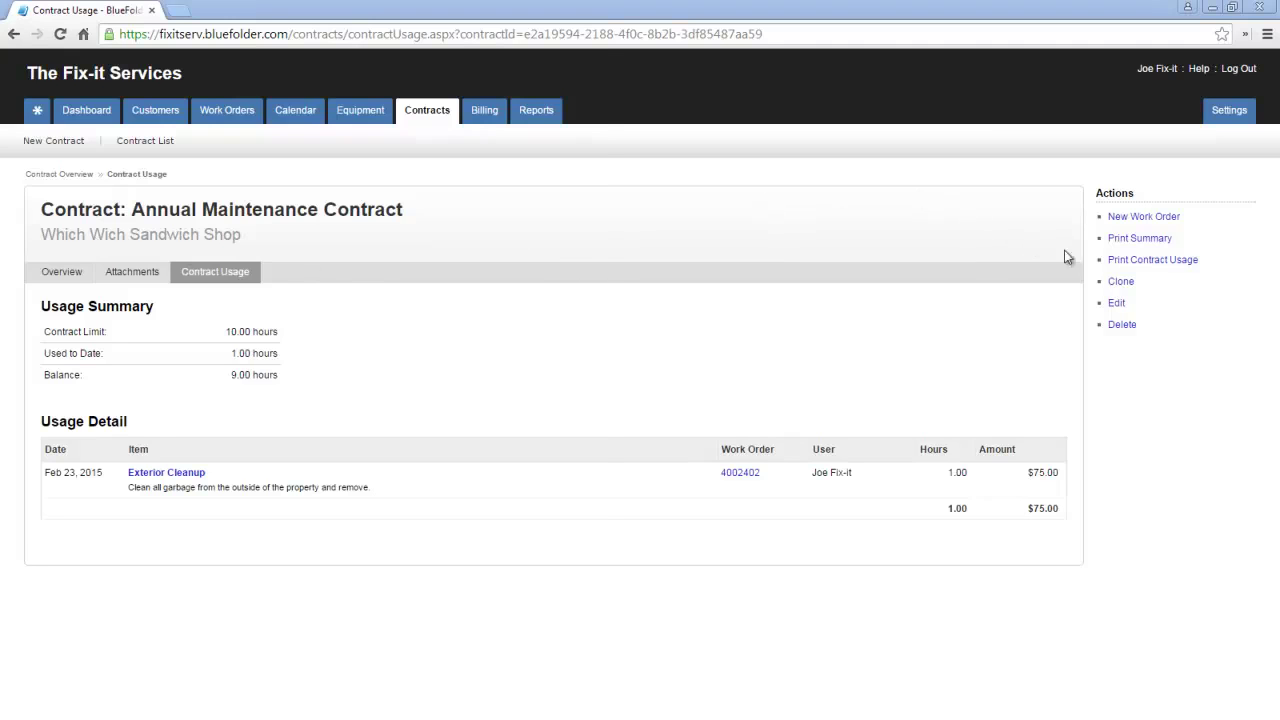
left_click(1135, 260)
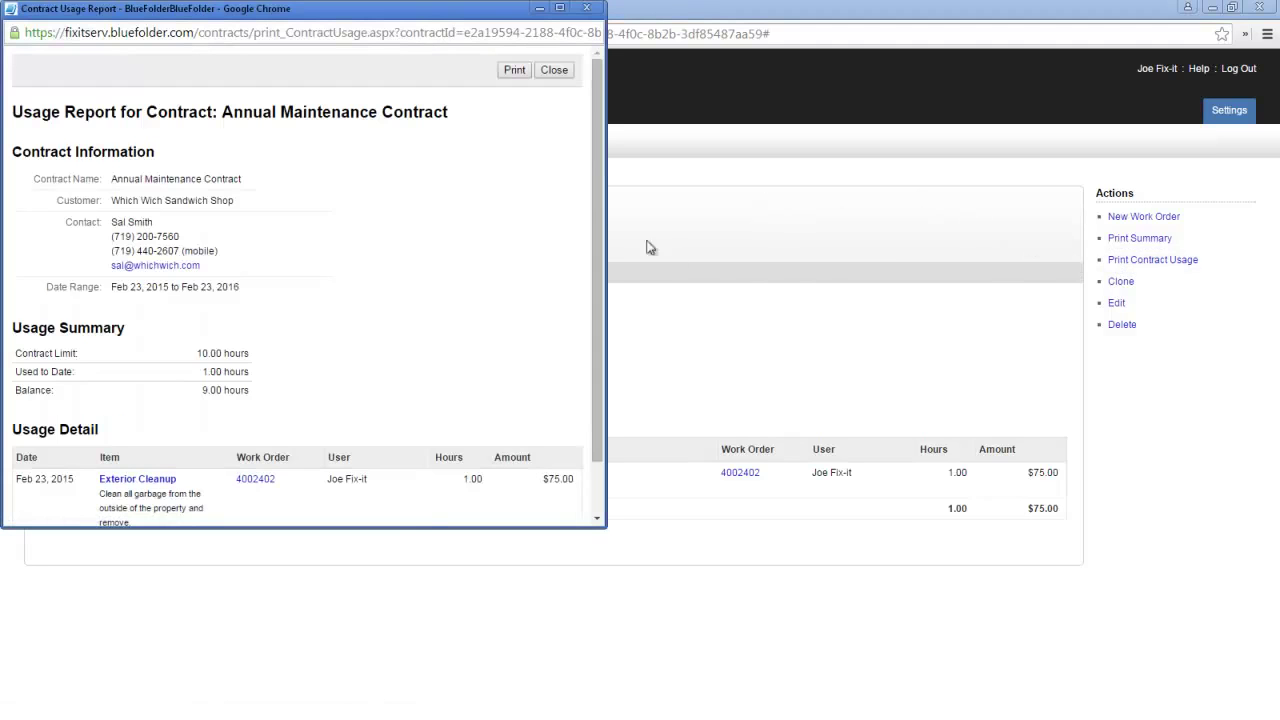
left_click_drag(593, 131, 600, 207)
scroll(603, 190, "up", 2)
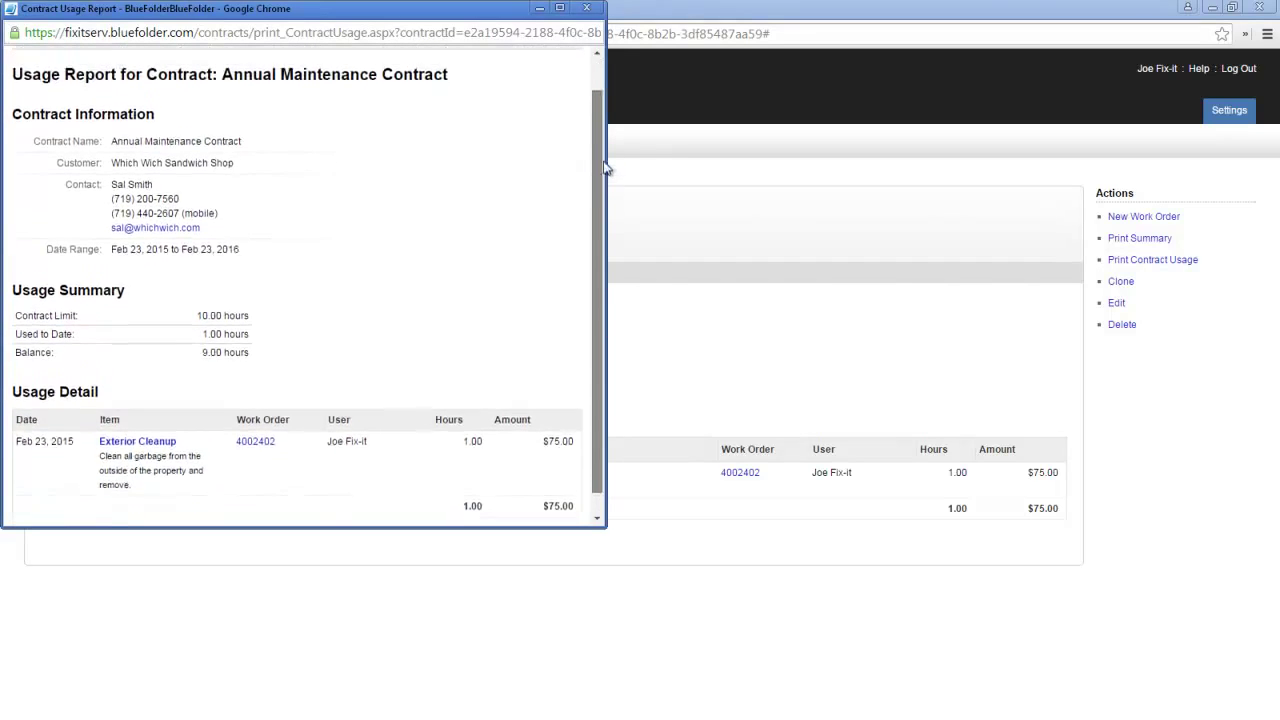
left_click(587, 11)
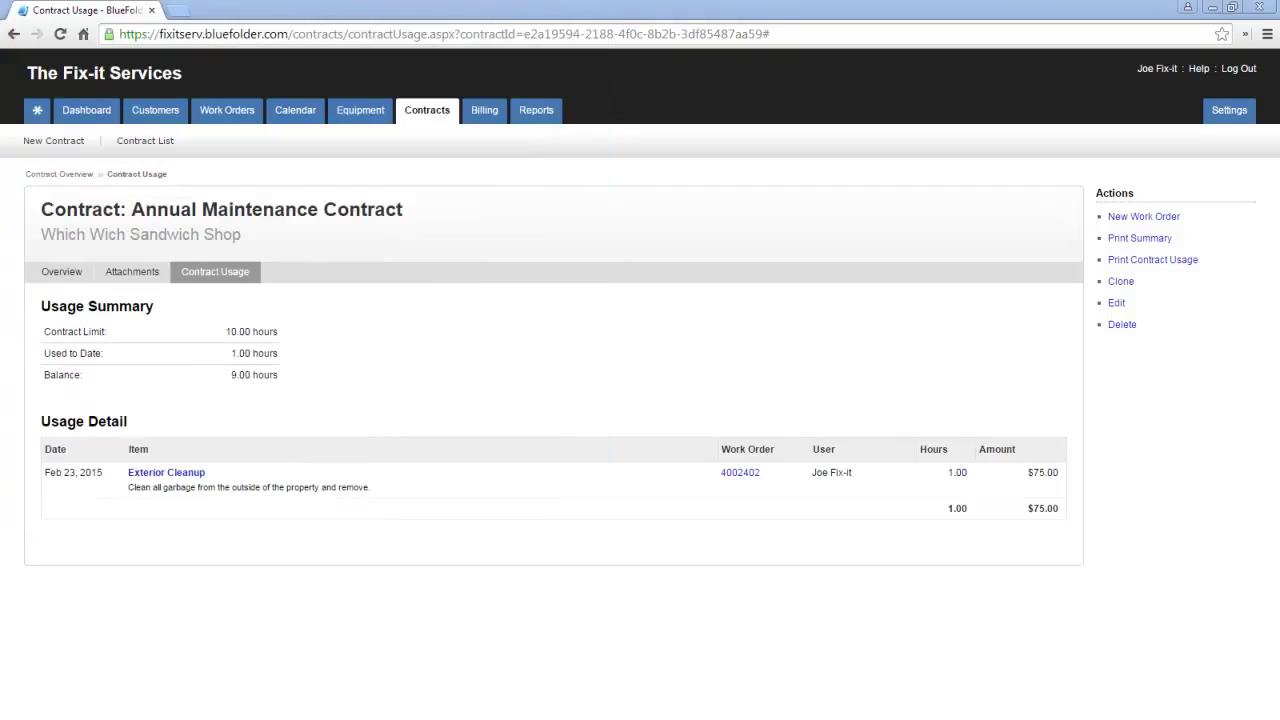